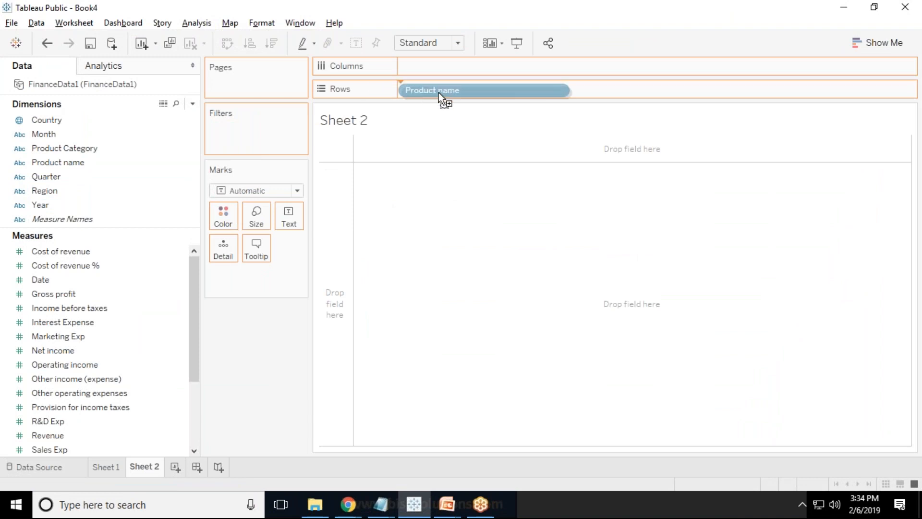
Place Revenue on Columns in Sheet 2 to chart it by Product name
{"action": "left_click_drag", "start_coordinate": [53, 448], "coordinate": [430, 67]}
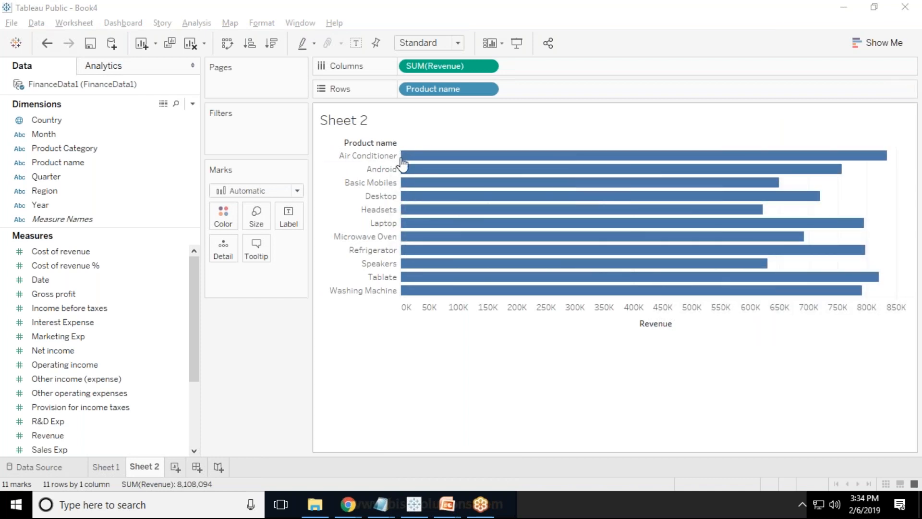
{"action": "mouse_move", "coordinate": [405, 156]}
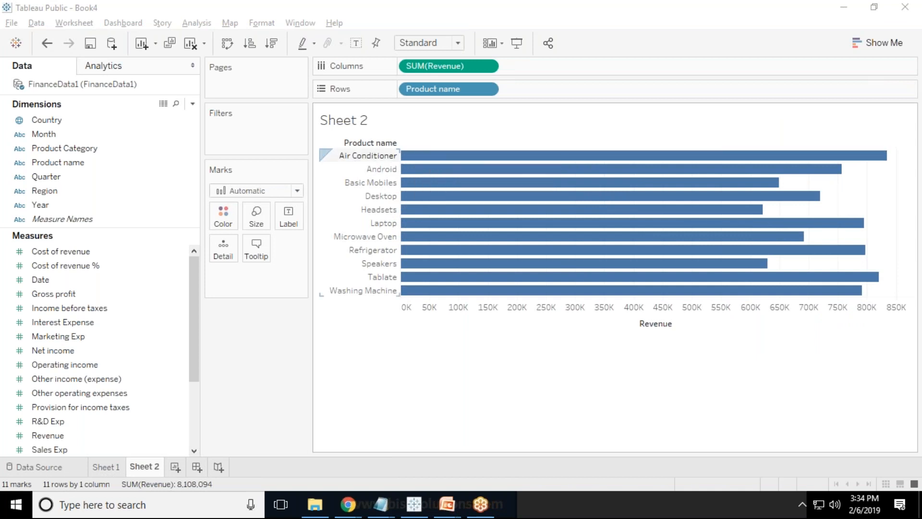
Examine the finished rounded bar chart on Sheet 1, then return to Sheet 2
{"action": "left_click", "coordinate": [107, 467]}
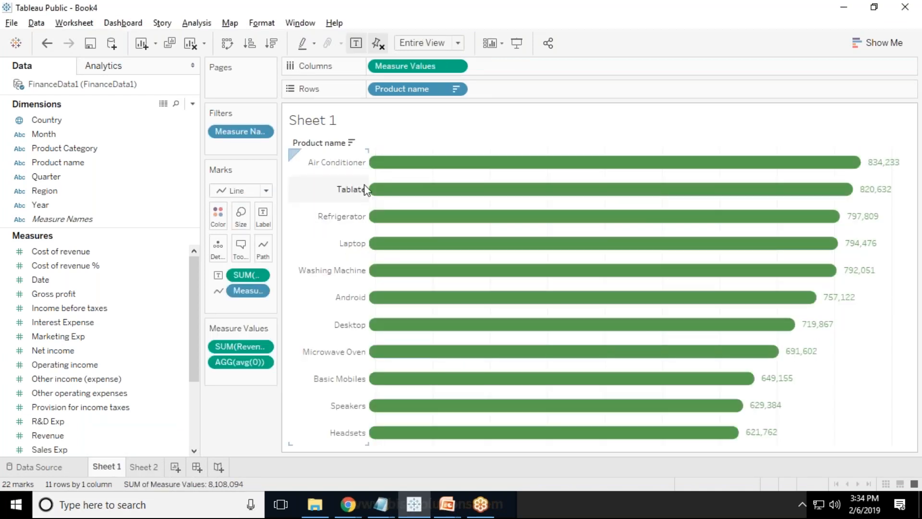
{"action": "mouse_move", "coordinate": [513, 198]}
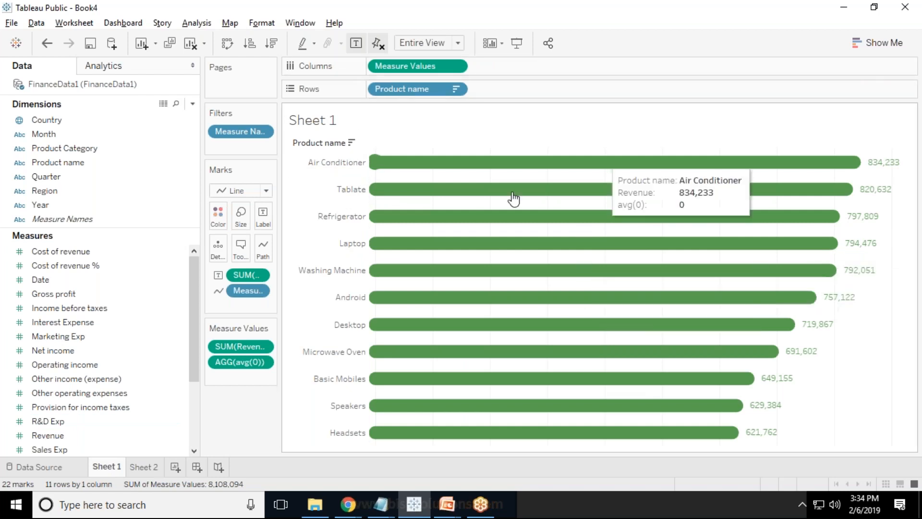
{"action": "left_click", "coordinate": [142, 467]}
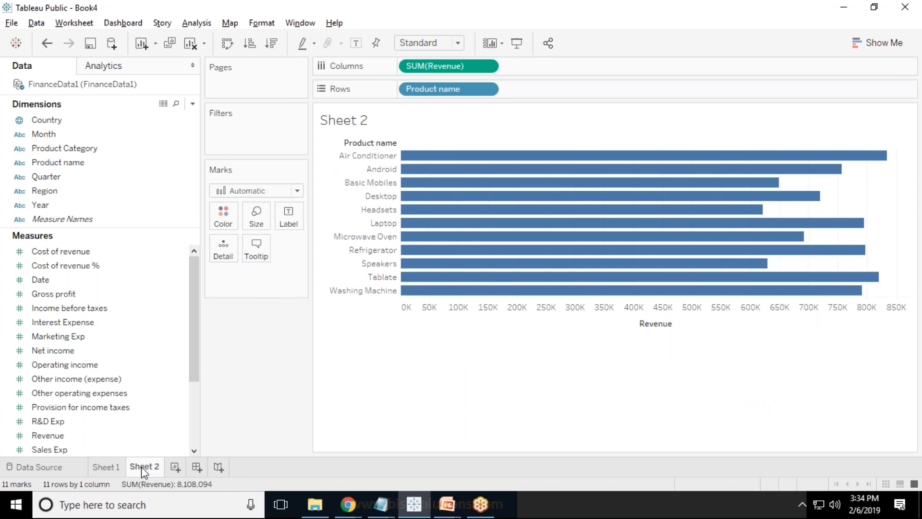
Delete Sheet 2 and add a new blank worksheet in its place
{"action": "right_click", "coordinate": [141, 465]}
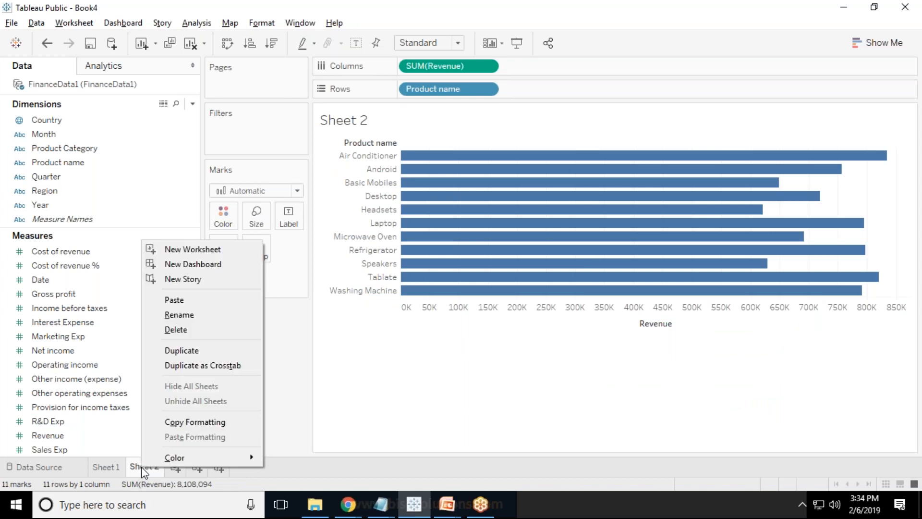
{"action": "left_click", "coordinate": [191, 335]}
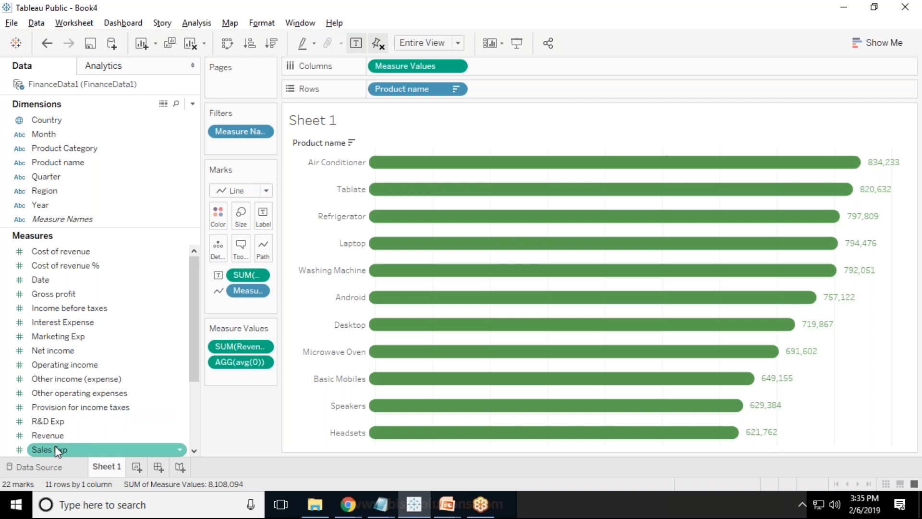
{"action": "left_click", "coordinate": [136, 467]}
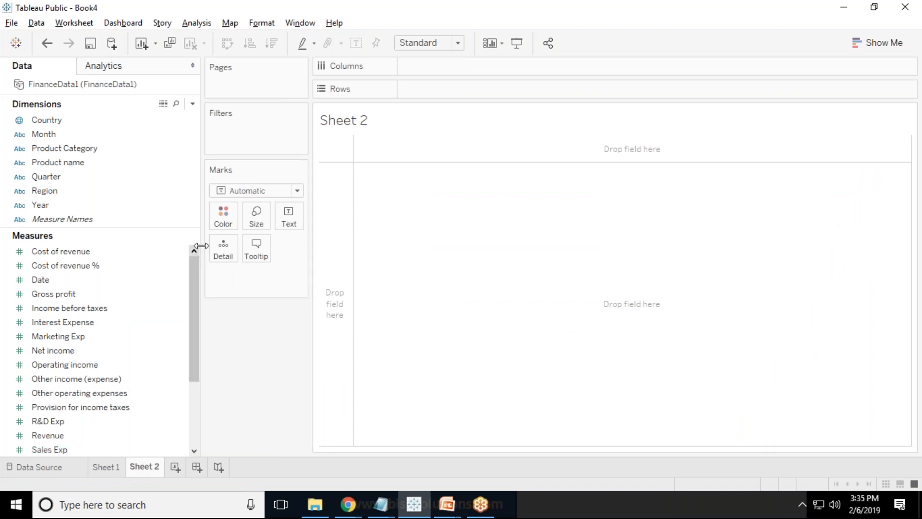
Build a bar chart on the new sheet with Product name on Rows and Revenue on Columns
{"action": "left_click_drag", "start_coordinate": [197, 246], "coordinate": [123, 246]}
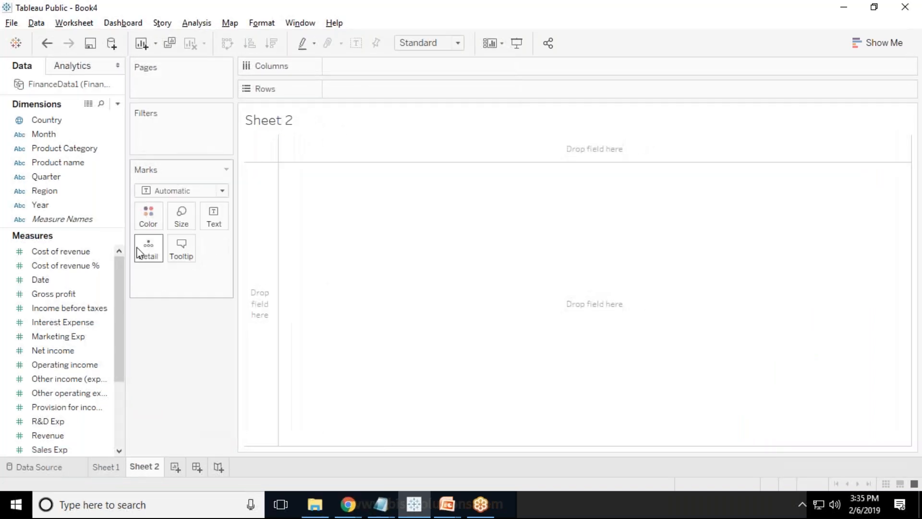
{"action": "left_click", "coordinate": [73, 149]}
{"action": "left_click", "coordinate": [69, 162]}
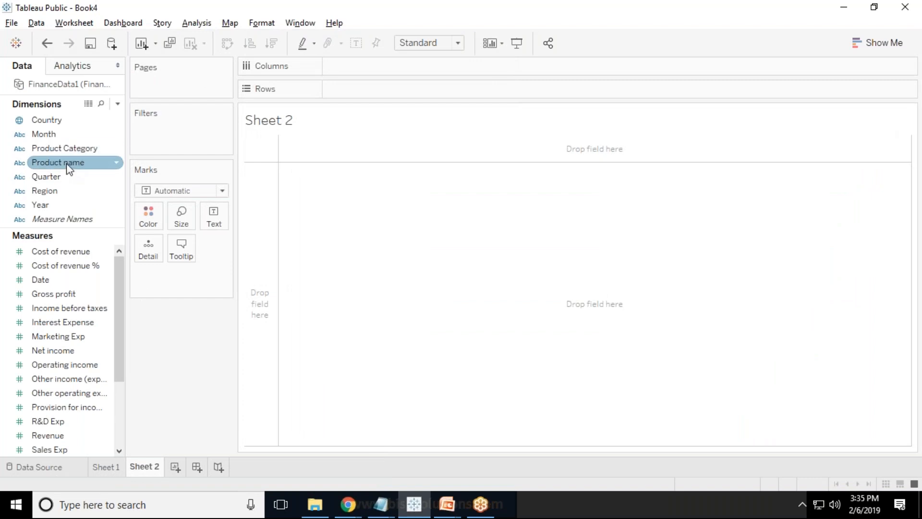
{"action": "mouse_move", "coordinate": [66, 164]}
{"action": "left_mouse_down"}
{"action": "mouse_move", "coordinate": [373, 99]}
{"action": "mouse_move", "coordinate": [337, 89]}
{"action": "left_mouse_up"}
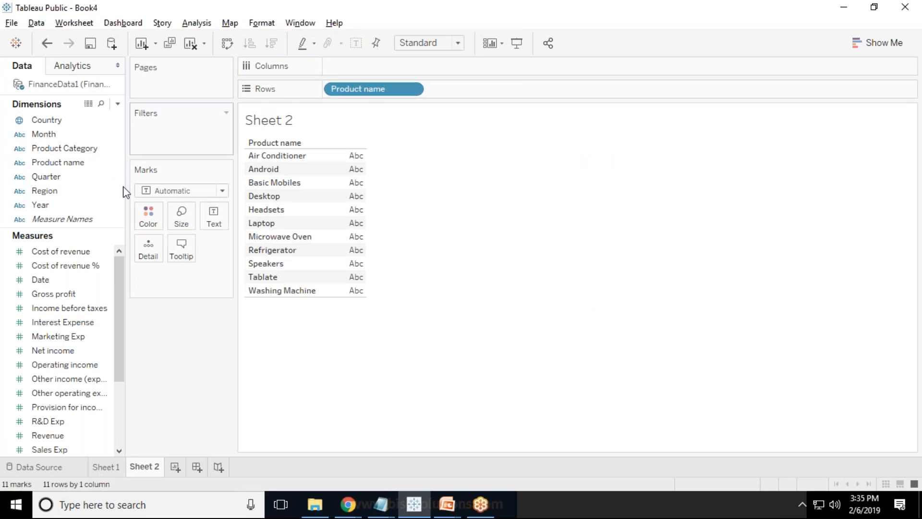
{"action": "left_click_drag", "start_coordinate": [47, 436], "coordinate": [358, 66]}
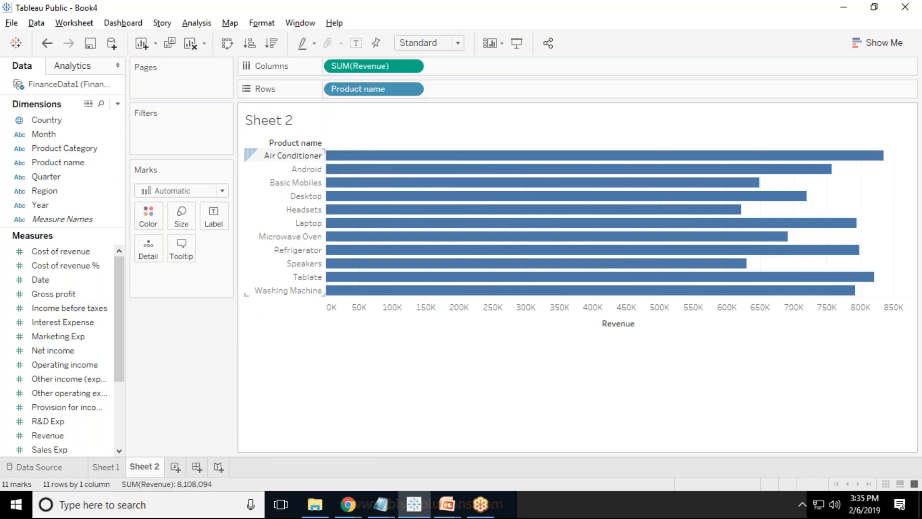
Fit the chart to Entire View and sort the products by revenue in descending order
{"action": "left_click", "coordinate": [457, 43]}
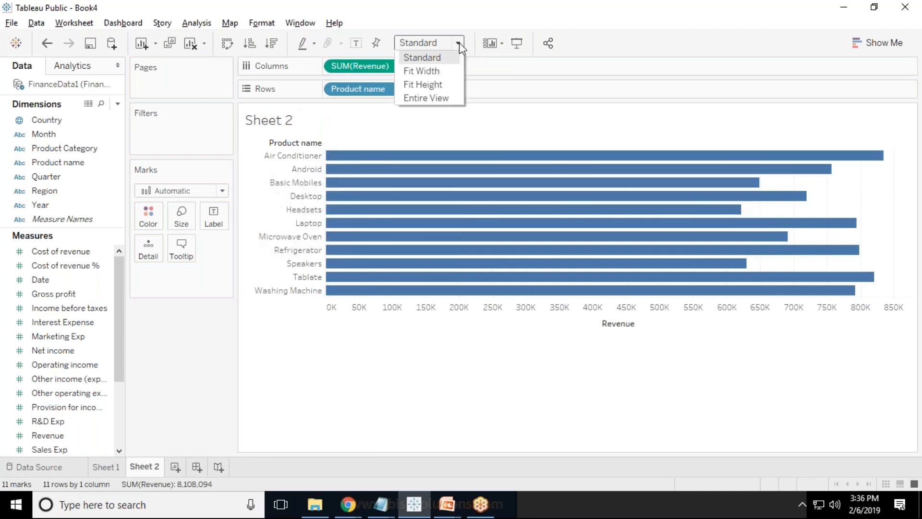
{"action": "left_click", "coordinate": [435, 97]}
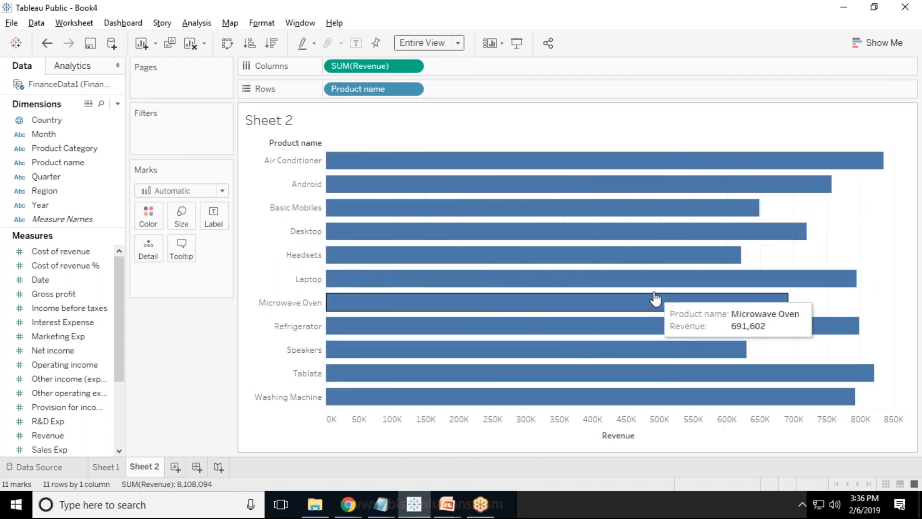
{"action": "left_click", "coordinate": [272, 44]}
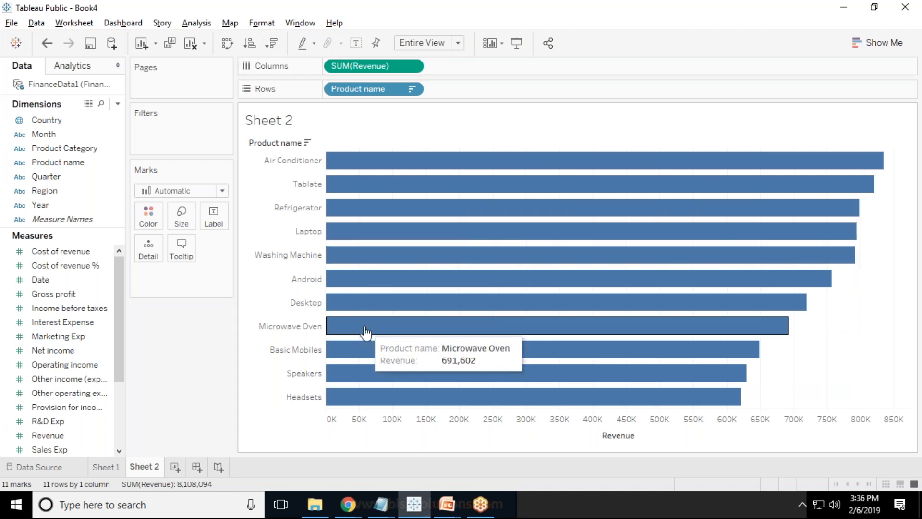
Add an avg(0) calculation to Columns and combine it with Revenue on one shared axis
{"action": "double_click", "coordinate": [450, 67]}
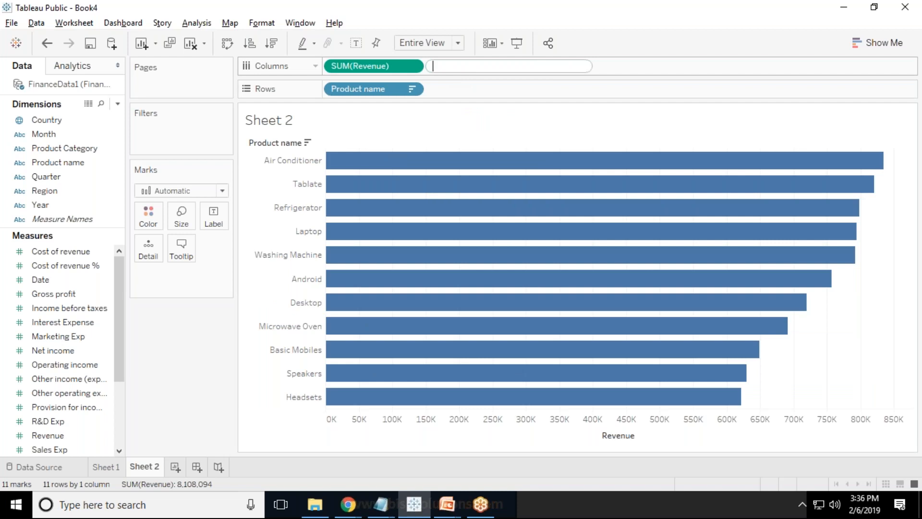
{"action": "type", "text": "avg (0)"}
{"action": "key", "text": "Return"}
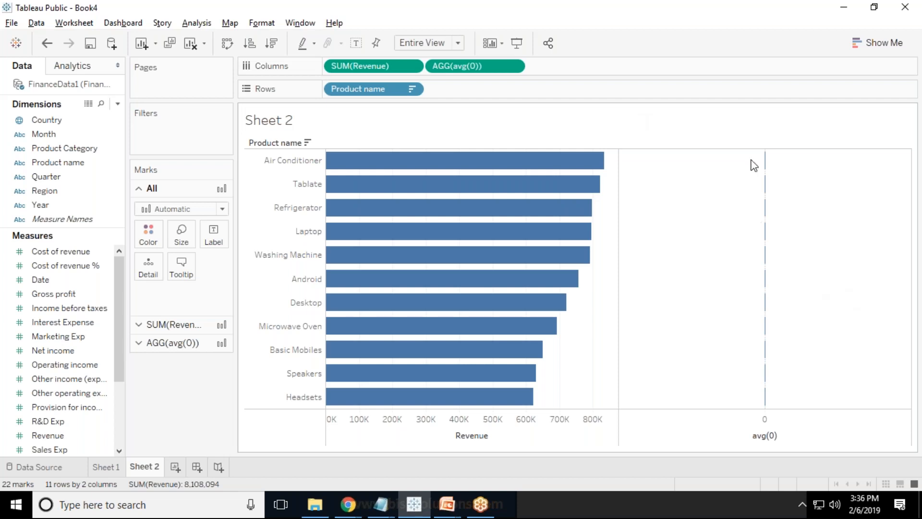
{"action": "mouse_move", "coordinate": [768, 265]}
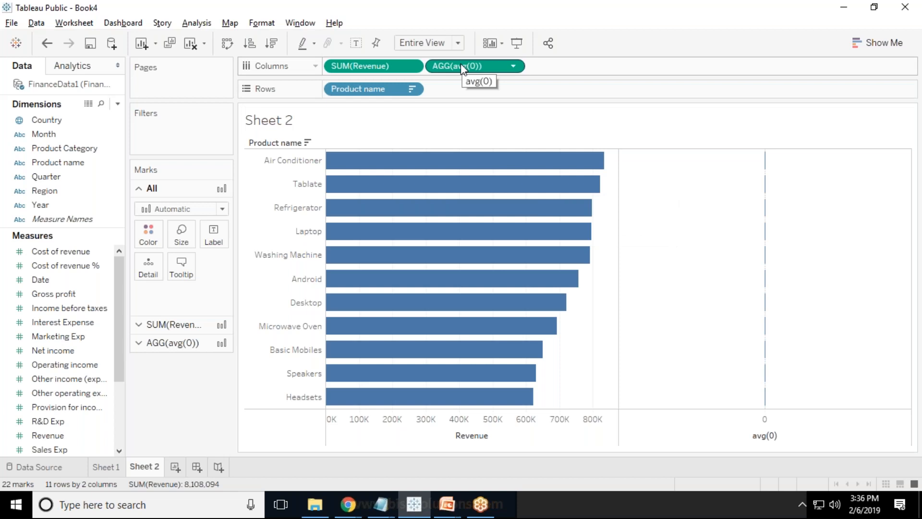
{"action": "left_click_drag", "start_coordinate": [460, 64], "coordinate": [441, 425]}
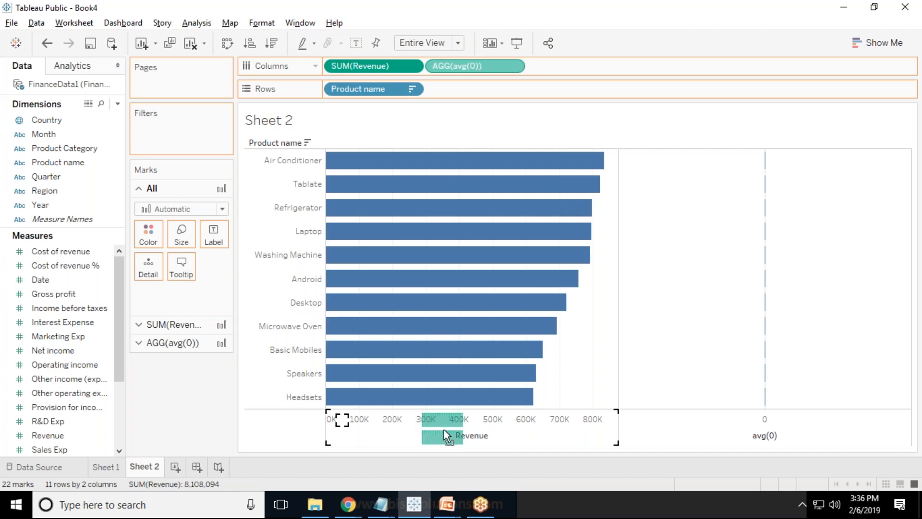
{"action": "left_click_drag", "start_coordinate": [341, 419], "coordinate": [343, 420]}
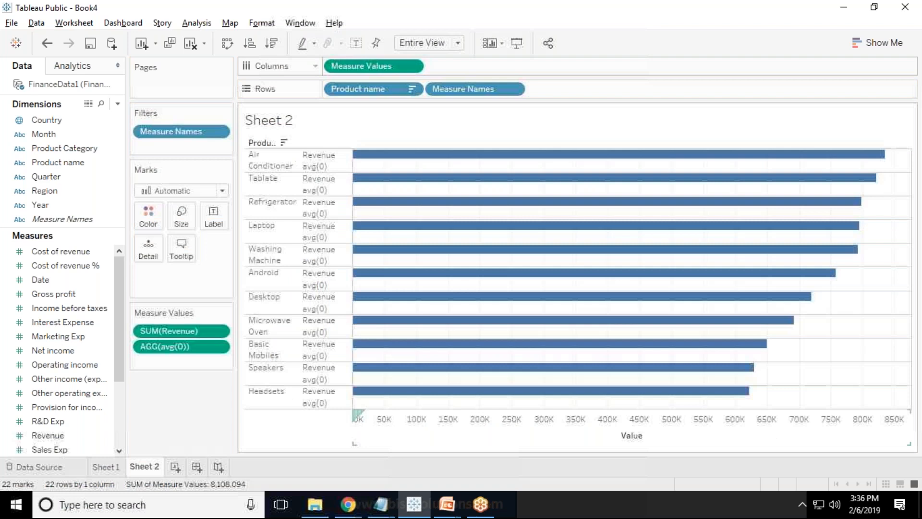
{"action": "left_click", "coordinate": [881, 80]}
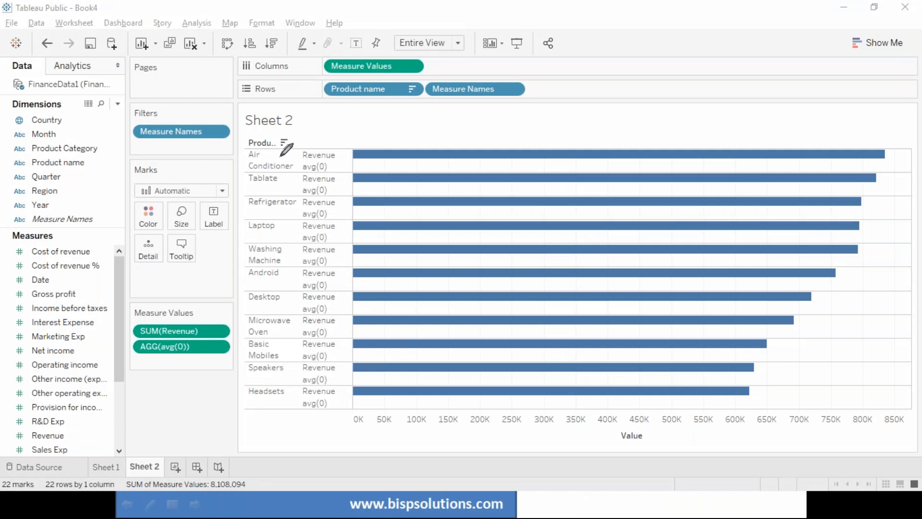
{"action": "mouse_move", "coordinate": [325, 160]}
{"action": "left_mouse_down"}
{"action": "mouse_move", "coordinate": [303, 163]}
{"action": "mouse_move", "coordinate": [321, 171]}
{"action": "left_mouse_up"}
{"action": "left_click", "coordinate": [329, 165]}
{"action": "left_click_drag", "start_coordinate": [300, 157], "coordinate": [296, 177]}
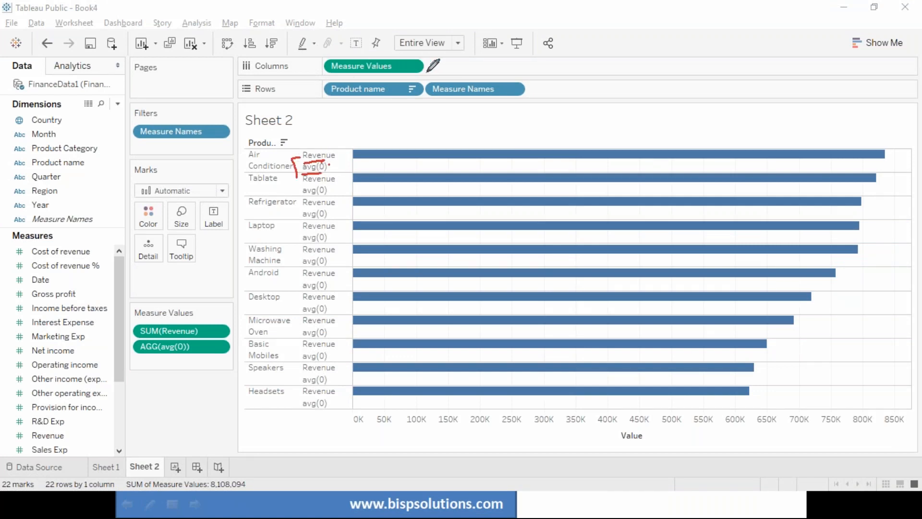
{"action": "left_click_drag", "start_coordinate": [309, 63], "coordinate": [341, 55]}
{"action": "mouse_move", "coordinate": [438, 99]}
{"action": "left_mouse_down"}
{"action": "mouse_move", "coordinate": [544, 102]}
{"action": "mouse_move", "coordinate": [425, 72]}
{"action": "mouse_move", "coordinate": [459, 107]}
{"action": "left_mouse_up"}
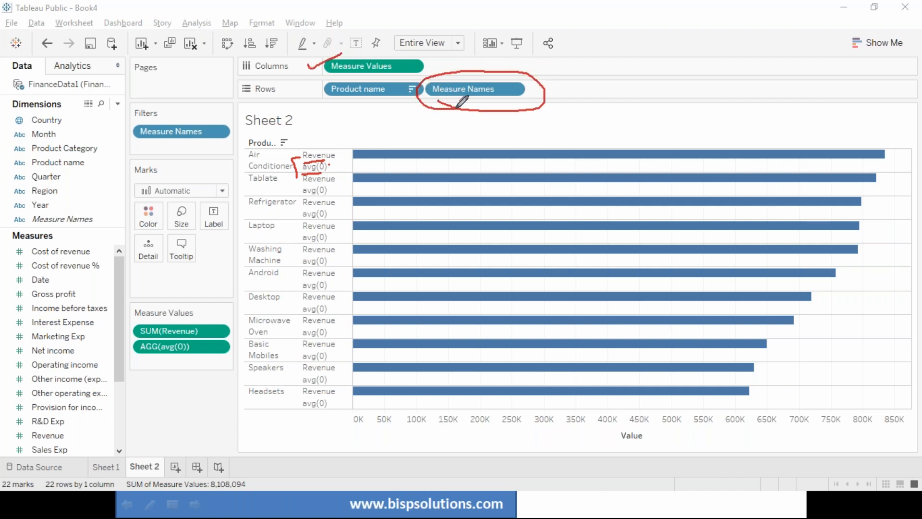
{"action": "left_click_drag", "start_coordinate": [335, 103], "coordinate": [392, 102]}
{"action": "mouse_move", "coordinate": [335, 158]}
{"action": "left_mouse_down"}
{"action": "mouse_move", "coordinate": [343, 154]}
{"action": "mouse_move", "coordinate": [337, 169]}
{"action": "left_mouse_up"}
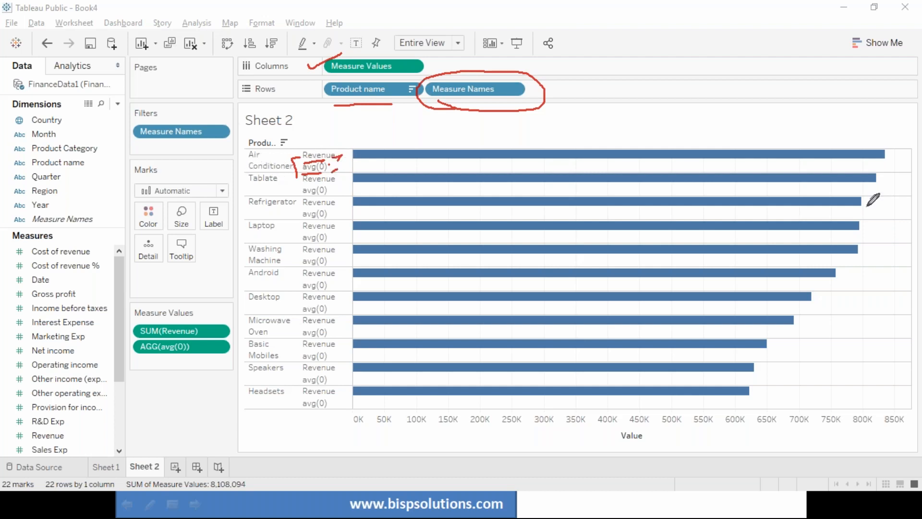
{"action": "left_click", "coordinate": [919, 144]}
{"action": "left_click", "coordinate": [881, 168]}
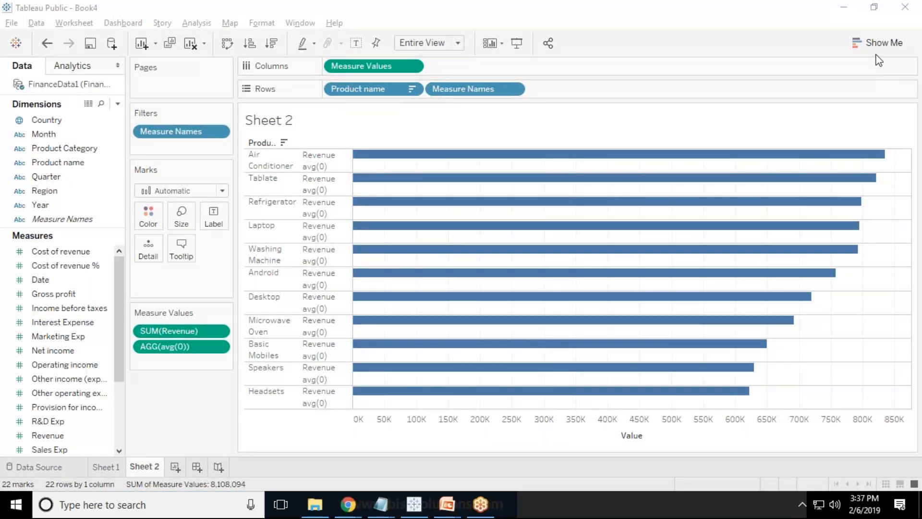
Change the chart's mark type to Line and inspect the line endpoints for each product
{"action": "left_click", "coordinate": [219, 190]}
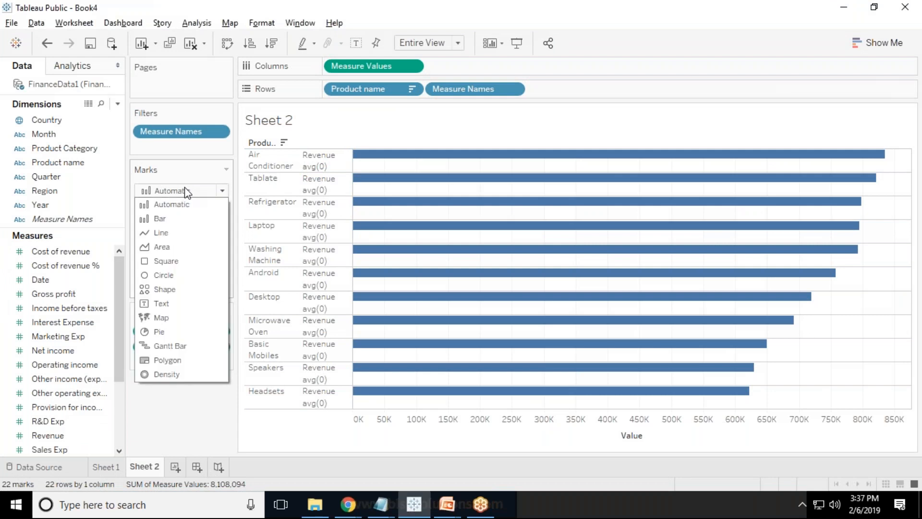
{"action": "left_click", "coordinate": [166, 233]}
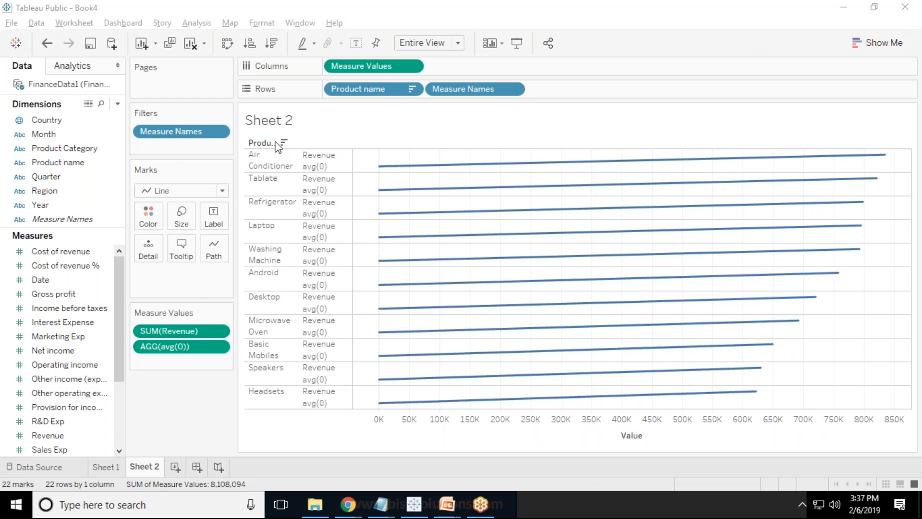
{"action": "mouse_move", "coordinate": [879, 161]}
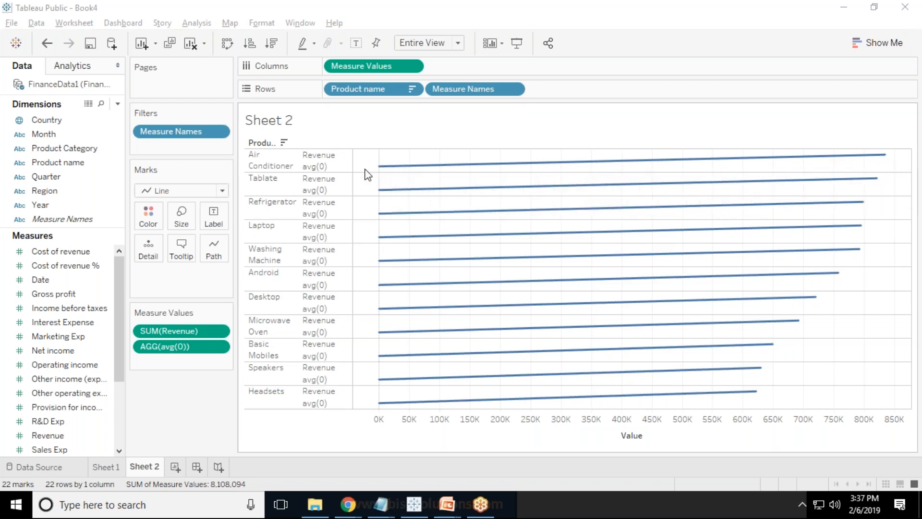
{"action": "mouse_move", "coordinate": [730, 379]}
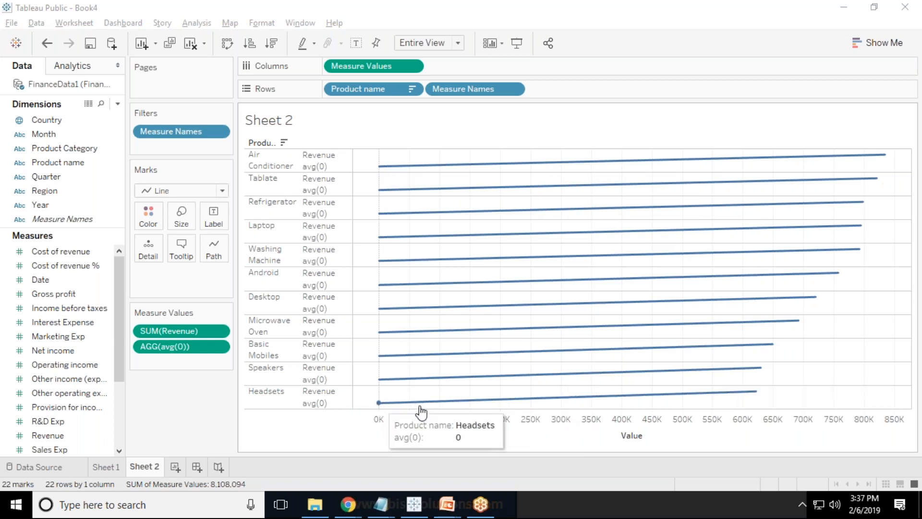
{"action": "mouse_move", "coordinate": [754, 391]}
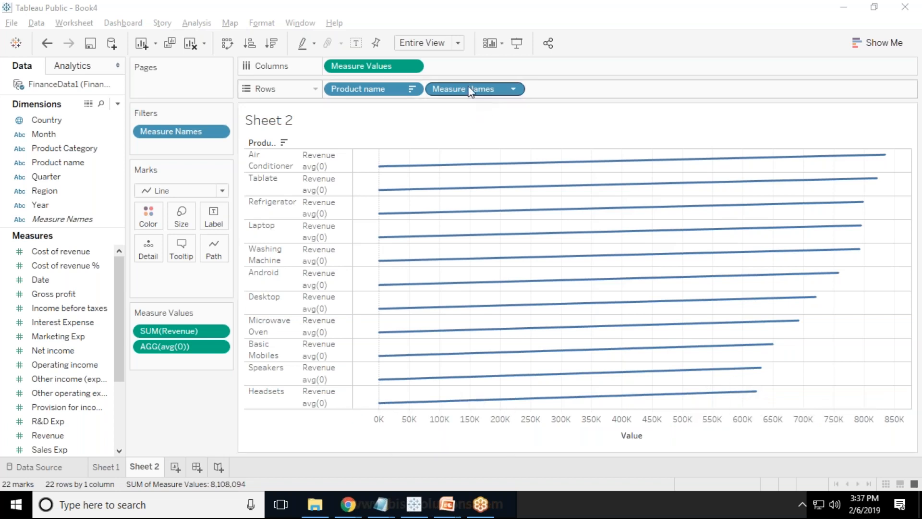
Move Measure Names from Rows to the Path mark so each product forms one straight horizontal line
{"action": "left_click_drag", "start_coordinate": [467, 89], "coordinate": [214, 246]}
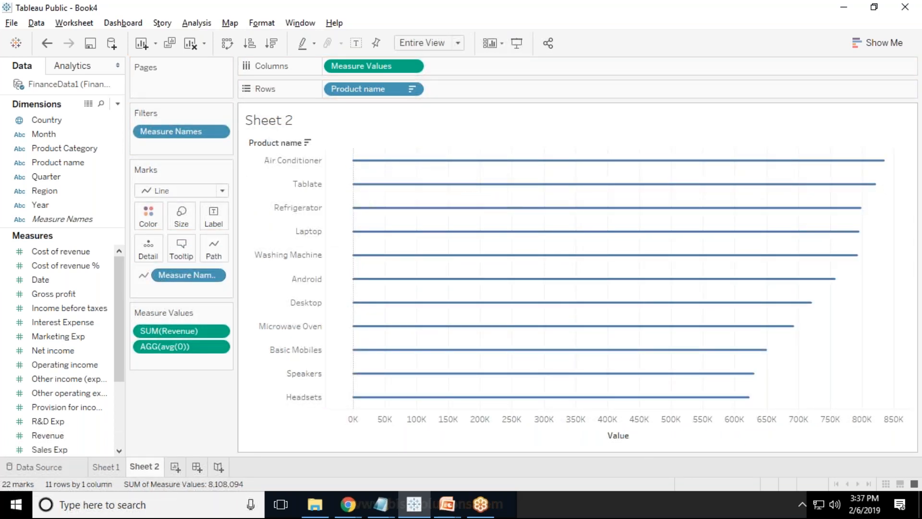
{"action": "mouse_move", "coordinate": [354, 165]}
{"action": "mouse_move", "coordinate": [886, 165]}
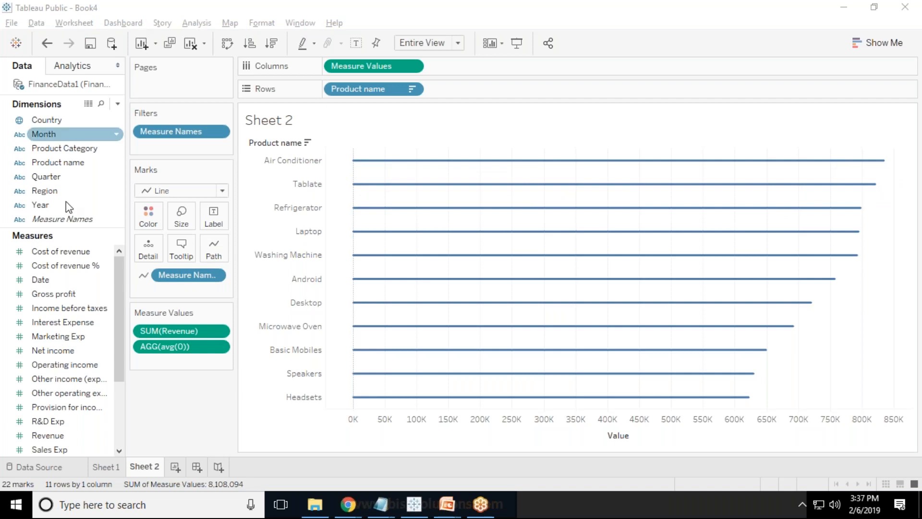
Label the lines with Revenue and thicken them to about three quarters of the maximum size
{"action": "left_click_drag", "start_coordinate": [44, 435], "coordinate": [214, 217]}
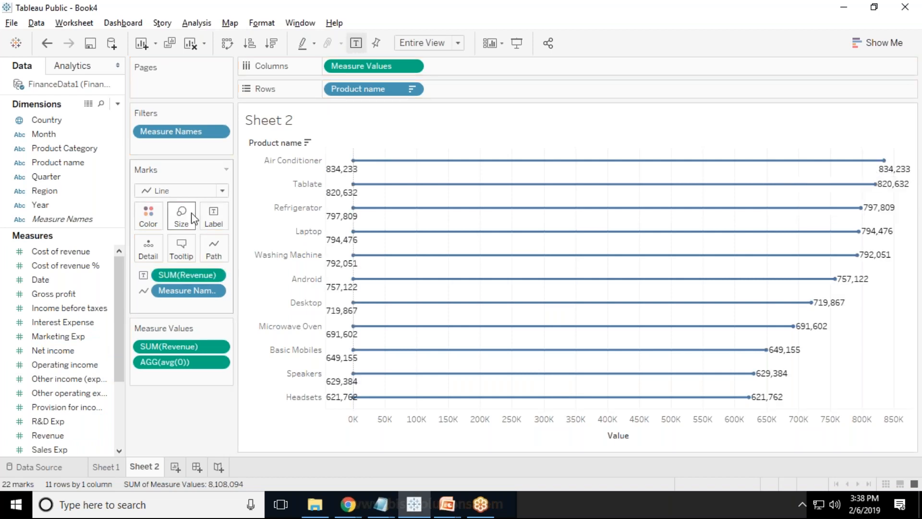
{"action": "left_click", "coordinate": [176, 212]}
{"action": "left_click_drag", "start_coordinate": [205, 250], "coordinate": [269, 253]}
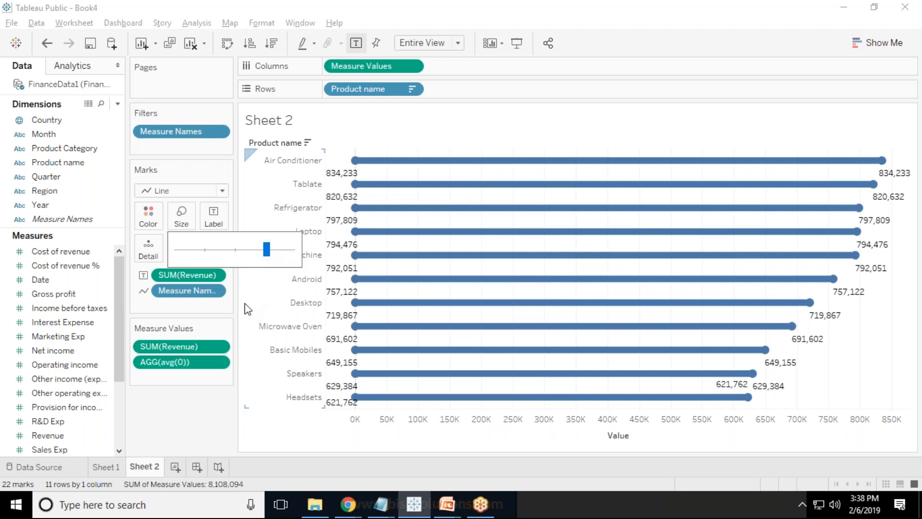
{"action": "left_click", "coordinate": [191, 413]}
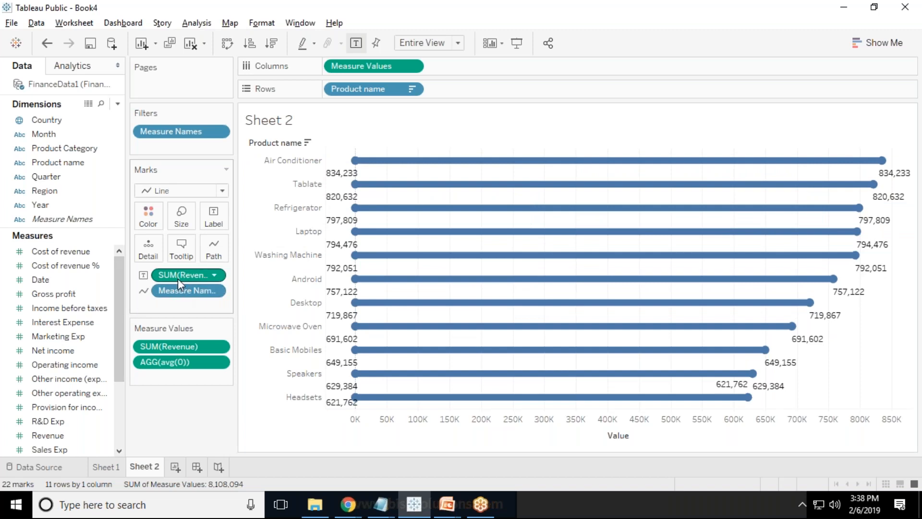
Remove Revenue from the line labels and add it back as the label
{"action": "left_click_drag", "start_coordinate": [178, 275], "coordinate": [67, 266]}
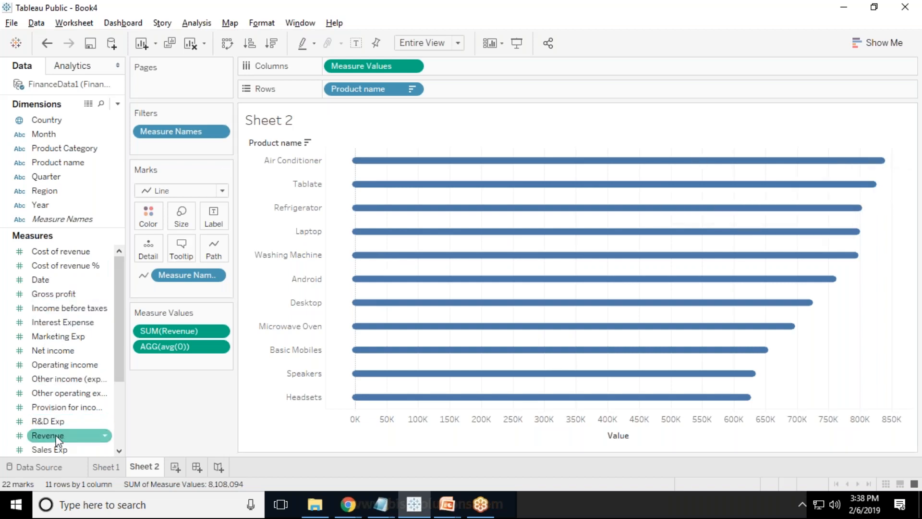
{"action": "left_click_drag", "start_coordinate": [51, 434], "coordinate": [214, 217]}
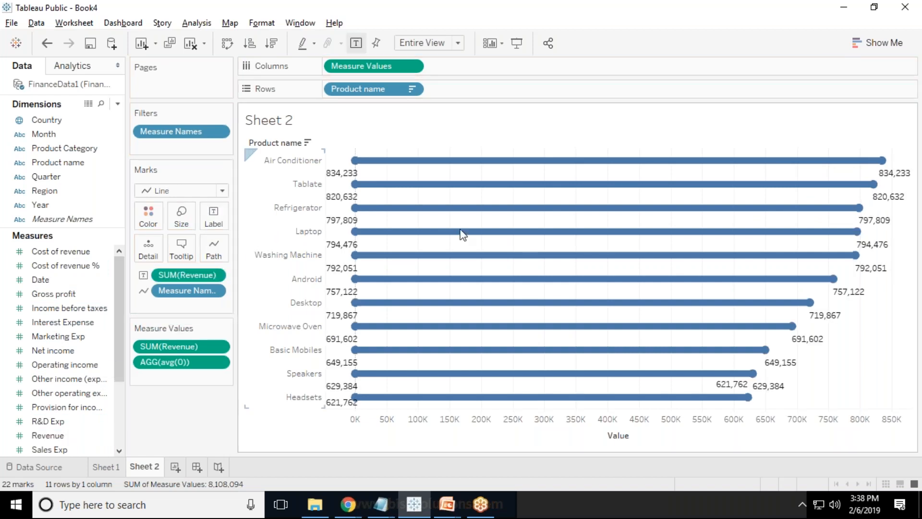
{"action": "mouse_move", "coordinate": [341, 182]}
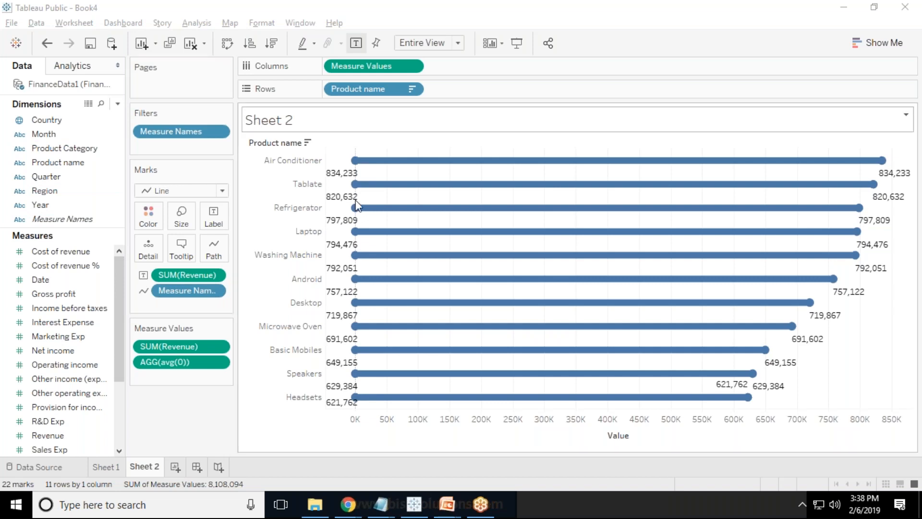
{"action": "mouse_move", "coordinate": [374, 255]}
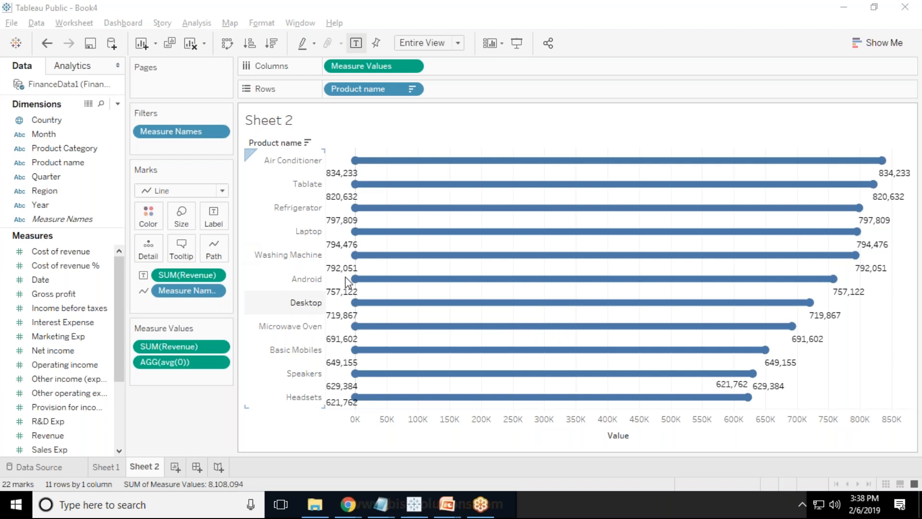
Set the mark labels' font size to 10 pt and match their color to the lines
{"action": "left_click", "coordinate": [221, 220]}
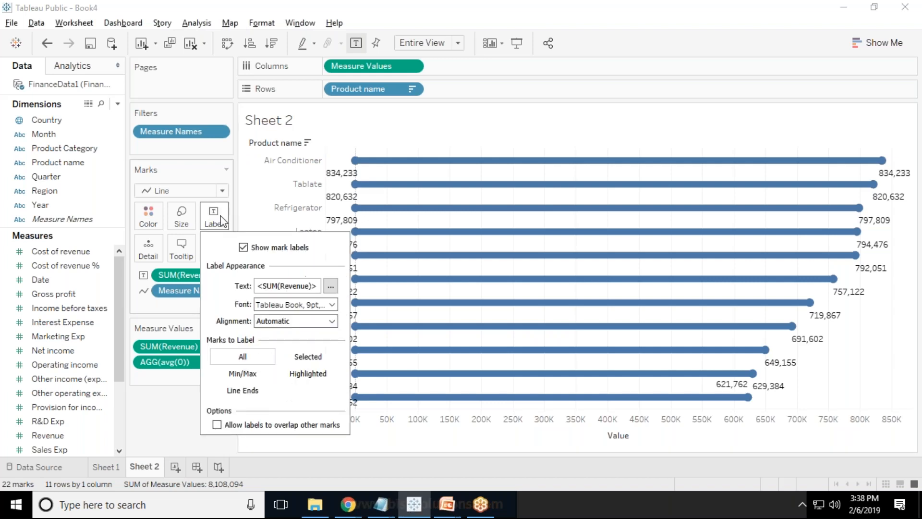
{"action": "left_click", "coordinate": [290, 308]}
{"action": "left_click", "coordinate": [290, 176]}
{"action": "left_click", "coordinate": [288, 140]}
{"action": "left_click", "coordinate": [275, 168]}
{"action": "left_click", "coordinate": [280, 339]}
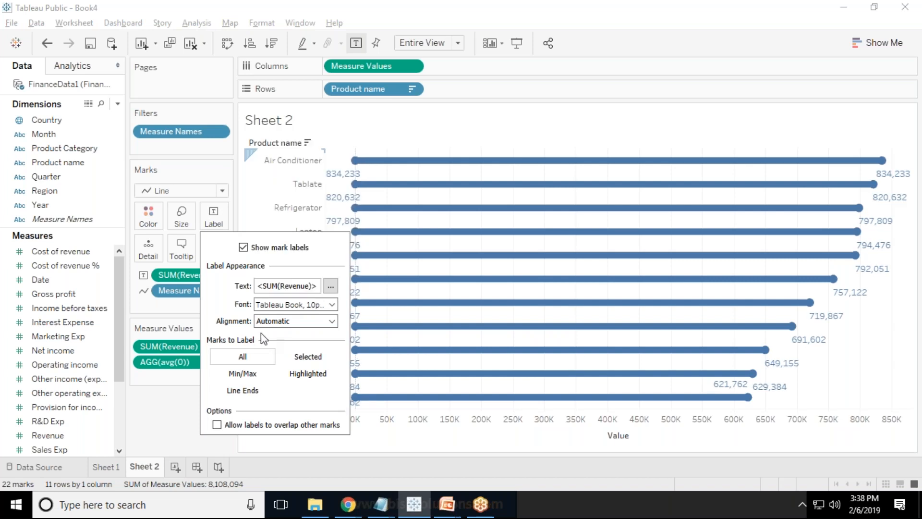
Align the mark labels to the right horizontally and to the middle vertically
{"action": "left_click", "coordinate": [295, 321]}
{"action": "left_click", "coordinate": [306, 374]}
{"action": "left_click", "coordinate": [288, 434]}
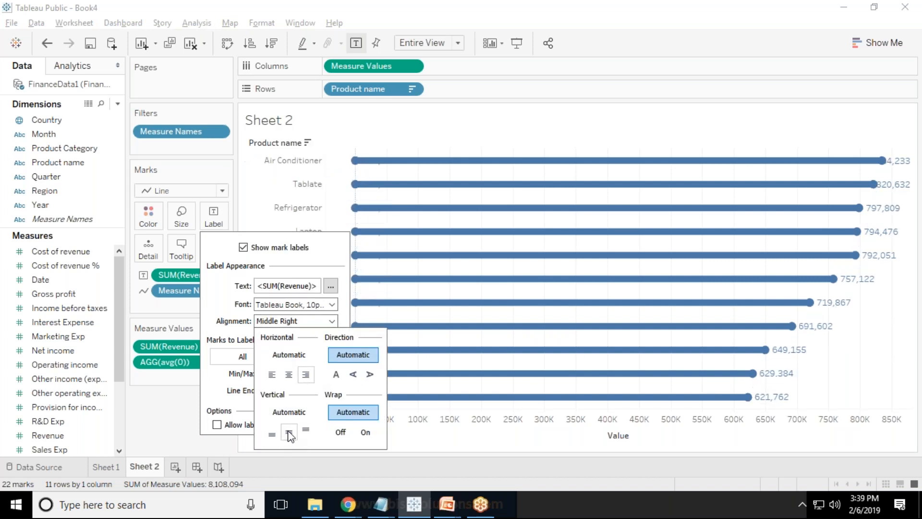
{"action": "mouse_move", "coordinate": [887, 162]}
{"action": "left_click", "coordinate": [211, 270]}
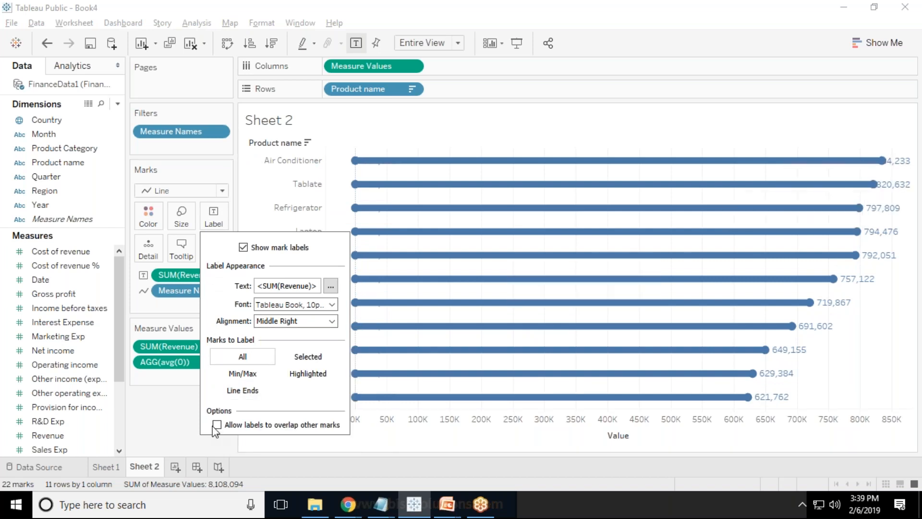
Label line ends only, allow labels to overlap other marks, and turn off the end-of-line label
{"action": "left_click", "coordinate": [247, 394]}
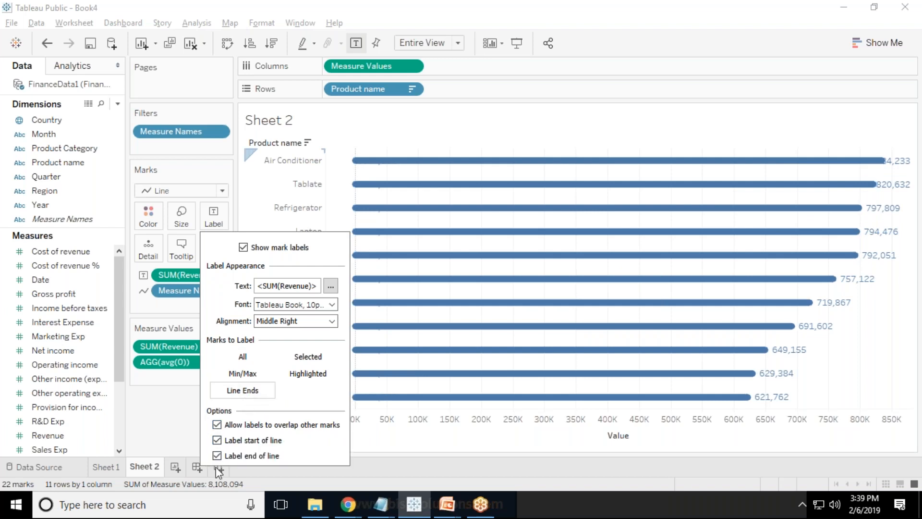
{"action": "left_click", "coordinate": [216, 455]}
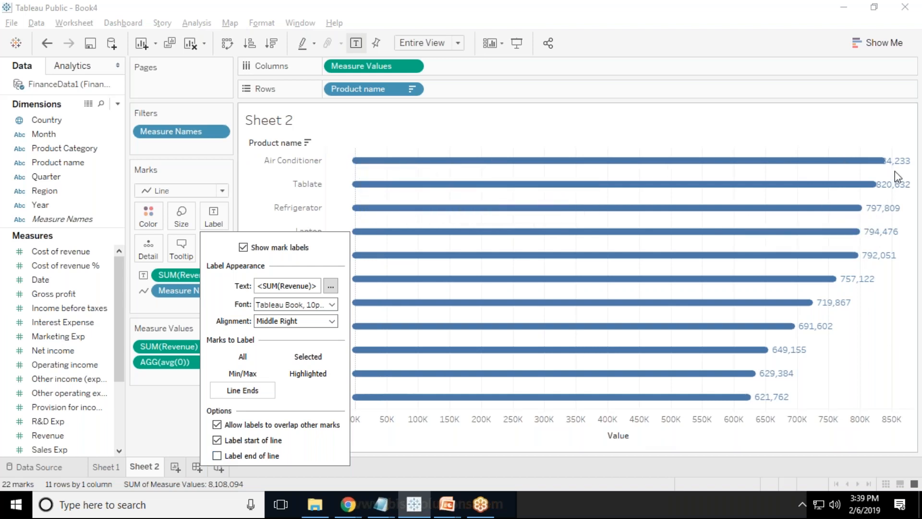
{"action": "left_click", "coordinate": [166, 434]}
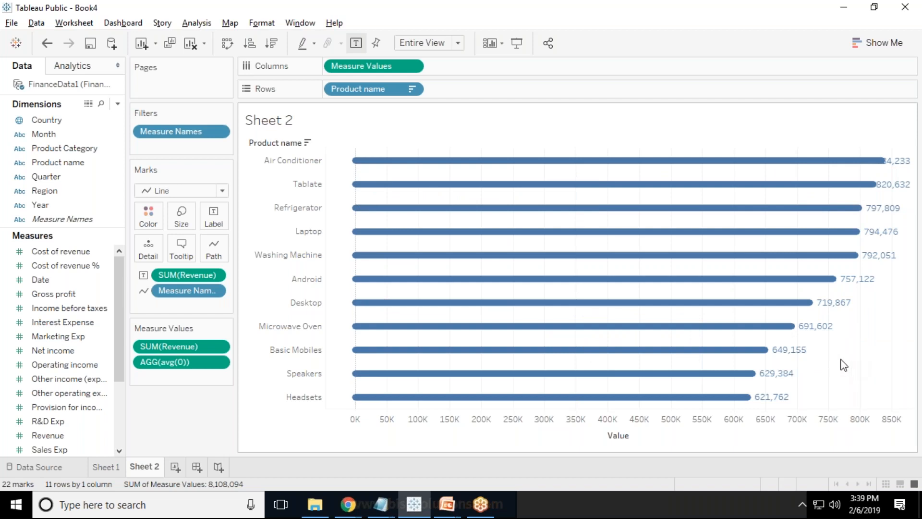
Try keeping only the Desktop product in the chart, and undo that filter
{"action": "left_click", "coordinate": [317, 303]}
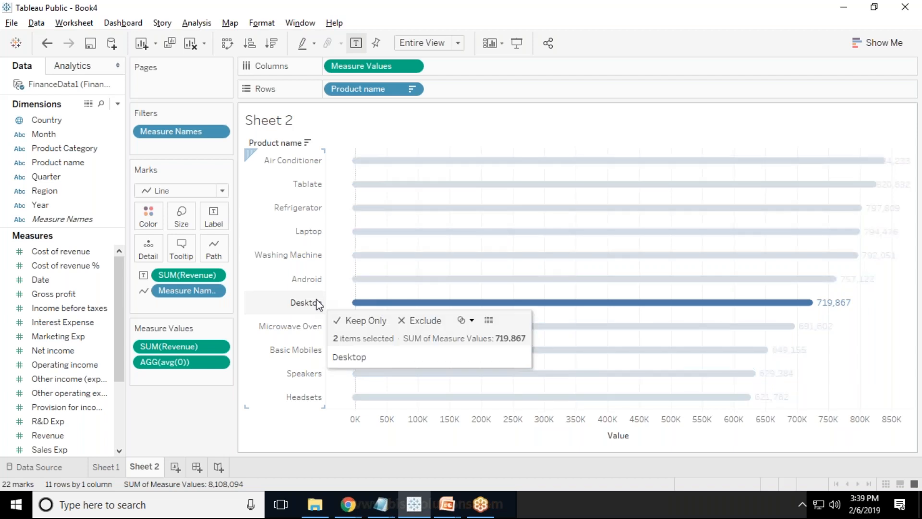
{"action": "left_click", "coordinate": [361, 321]}
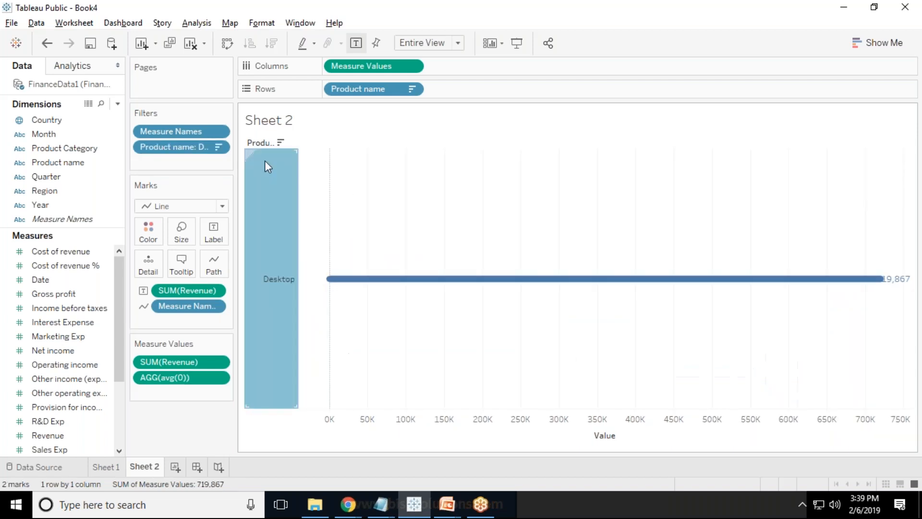
{"action": "left_click", "coordinate": [47, 45]}
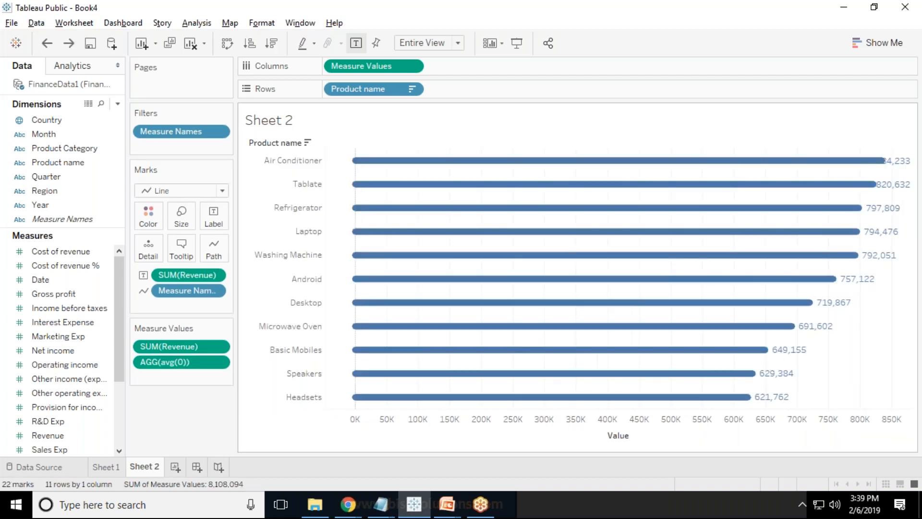
Edit the Measure Values axis to use a fixed range with a start of -500
{"action": "double_click", "coordinate": [554, 441]}
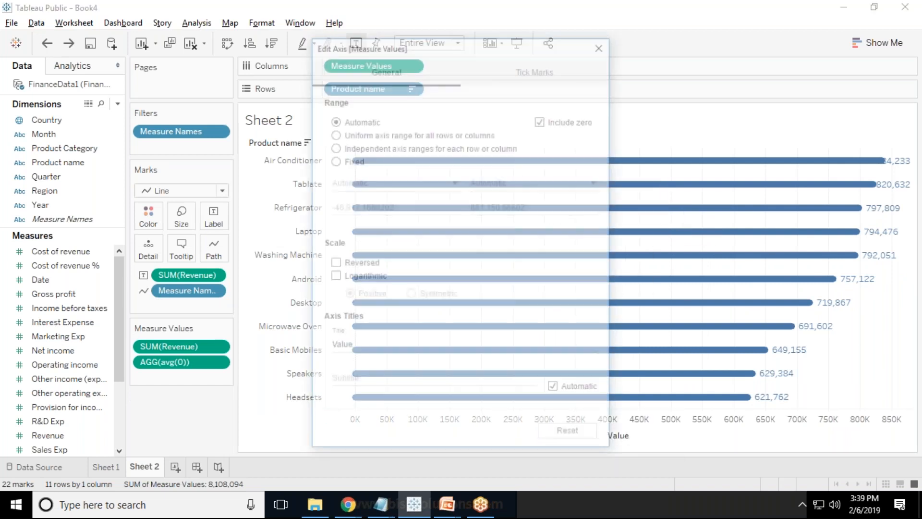
{"action": "left_click_drag", "start_coordinate": [394, 51], "coordinate": [109, 47]}
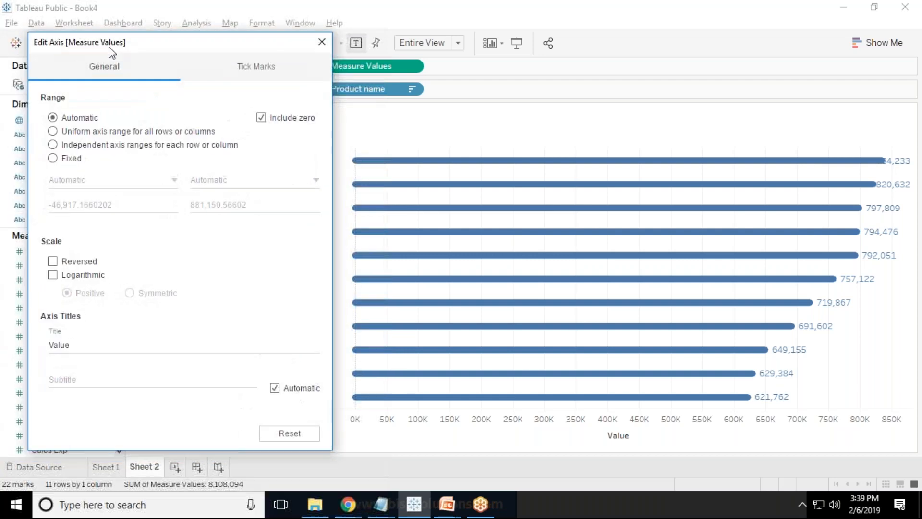
{"action": "left_click", "coordinate": [54, 159]}
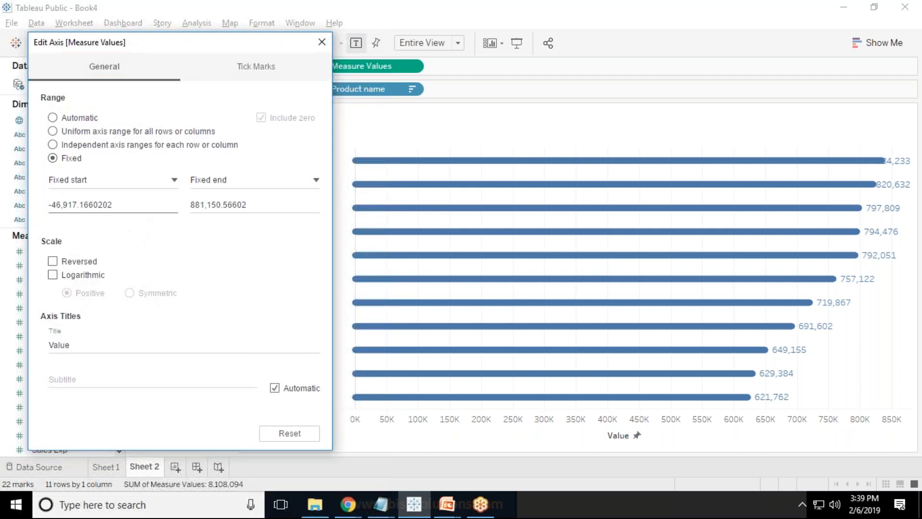
{"action": "left_click_drag", "start_coordinate": [159, 42], "coordinate": [134, 43]}
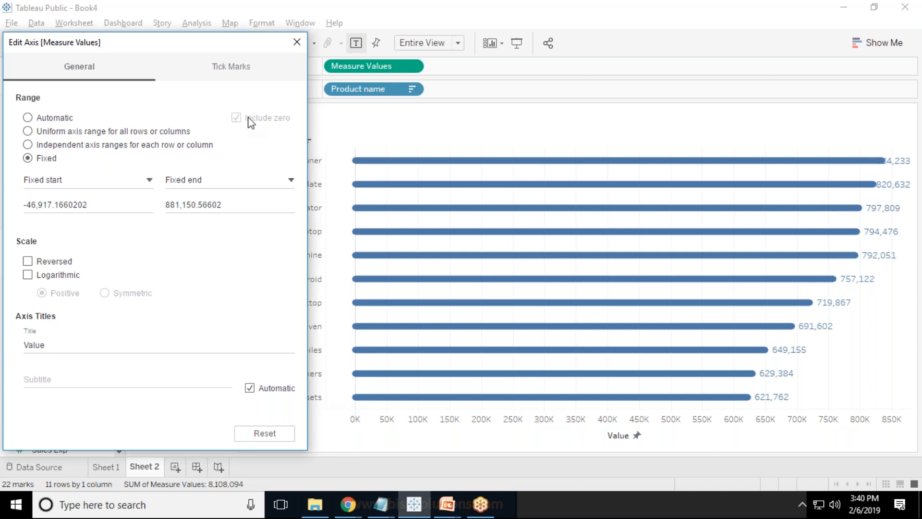
{"action": "mouse_move", "coordinate": [193, 47]}
{"action": "left_mouse_down"}
{"action": "mouse_move", "coordinate": [143, 49]}
{"action": "mouse_move", "coordinate": [180, 48]}
{"action": "left_mouse_up"}
{"action": "mouse_move", "coordinate": [104, 207]}
{"action": "left_mouse_down"}
{"action": "mouse_move", "coordinate": [42, 211]}
{"action": "mouse_move", "coordinate": [105, 206]}
{"action": "left_mouse_up"}
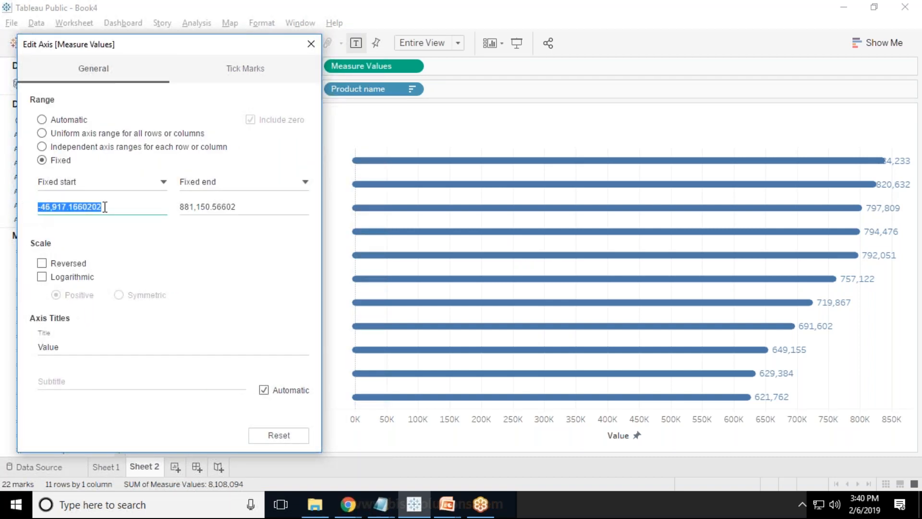
{"action": "key", "text": "BackSpace"}
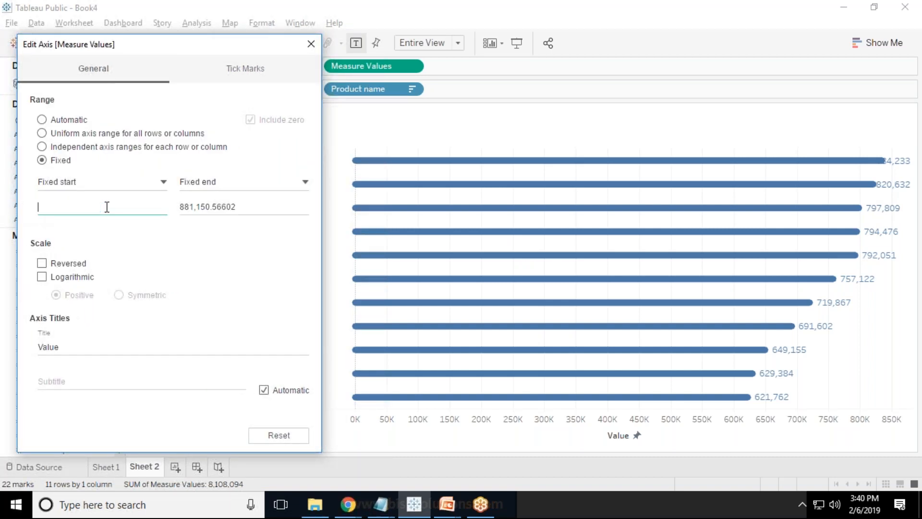
{"action": "type", "text": "-500"}
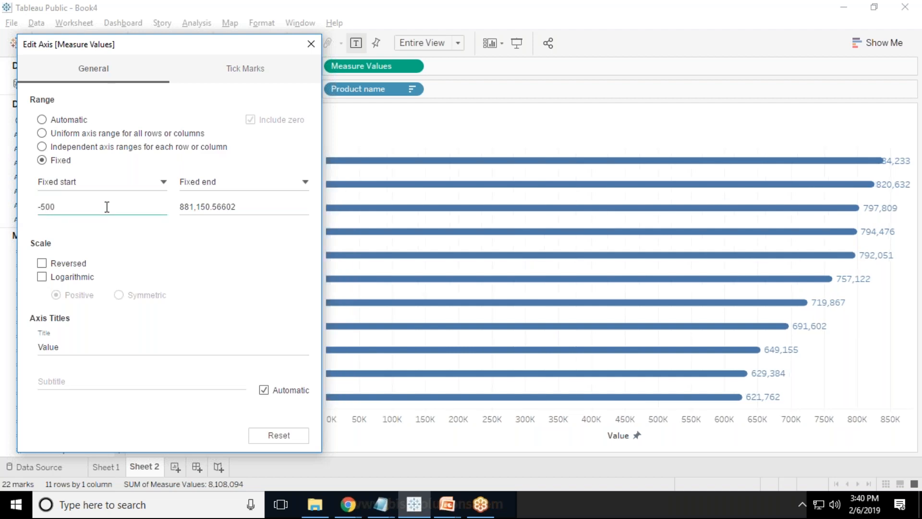
Try fixed axis starts of -50, -10 and -1, and reset the axis settings
{"action": "left_click_drag", "start_coordinate": [128, 50], "coordinate": [578, 70]}
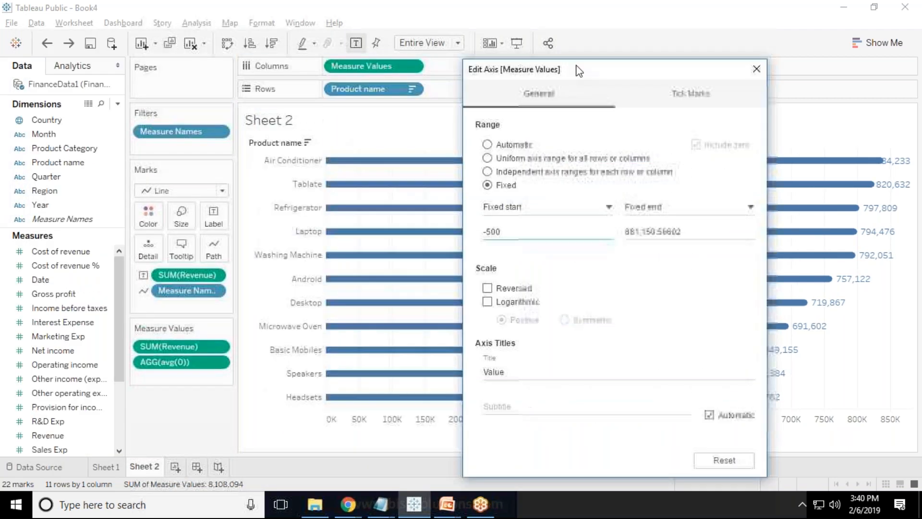
{"action": "key", "text": "BackSpace"}
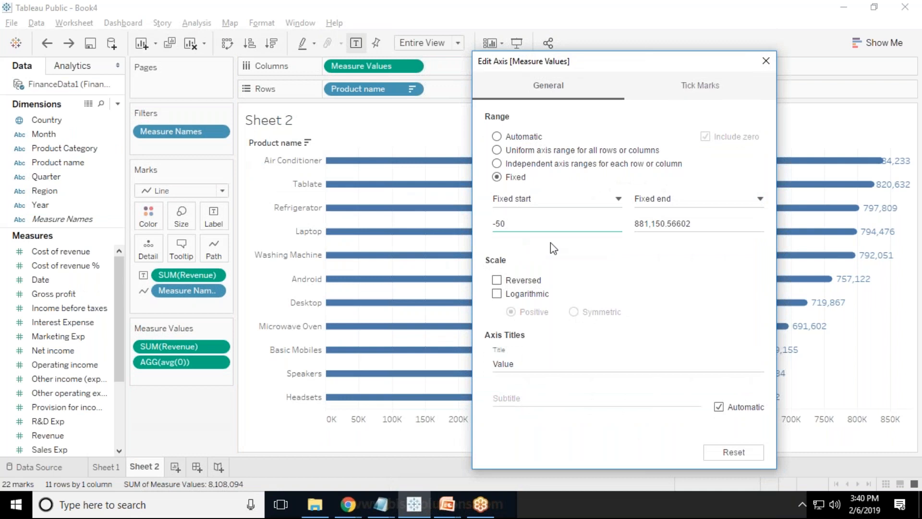
{"action": "key", "text": "BackSpace"}
{"action": "key", "text": "BackSpace"}
{"action": "type", "text": "-10"}
{"action": "key", "text": "BackSpace"}
{"action": "key", "text": "BackSpace"}
{"action": "key", "text": "BackSpace"}
{"action": "type", "text": "-1"}
{"action": "left_click", "coordinate": [729, 453]}
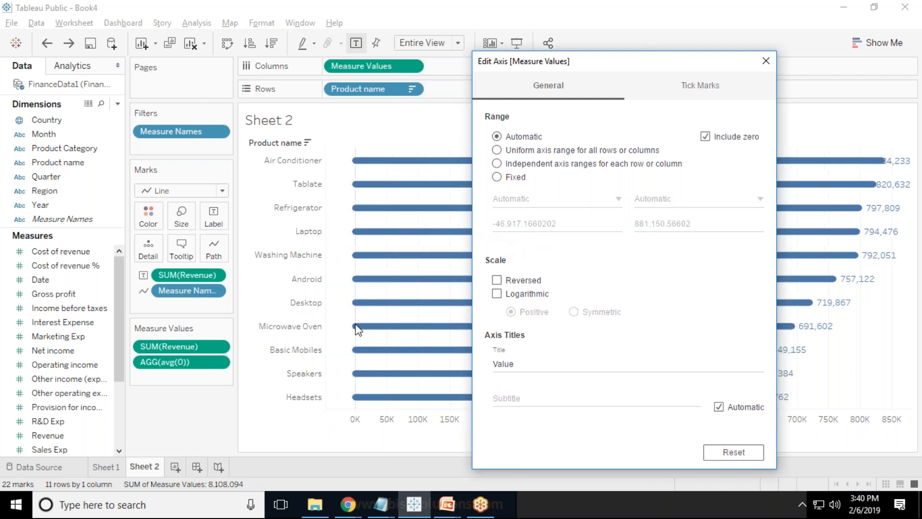
Switch the axis back to a fixed range and set its start to -800
{"action": "left_click", "coordinate": [510, 177]}
{"action": "left_click_drag", "start_coordinate": [501, 225], "coordinate": [567, 231]}
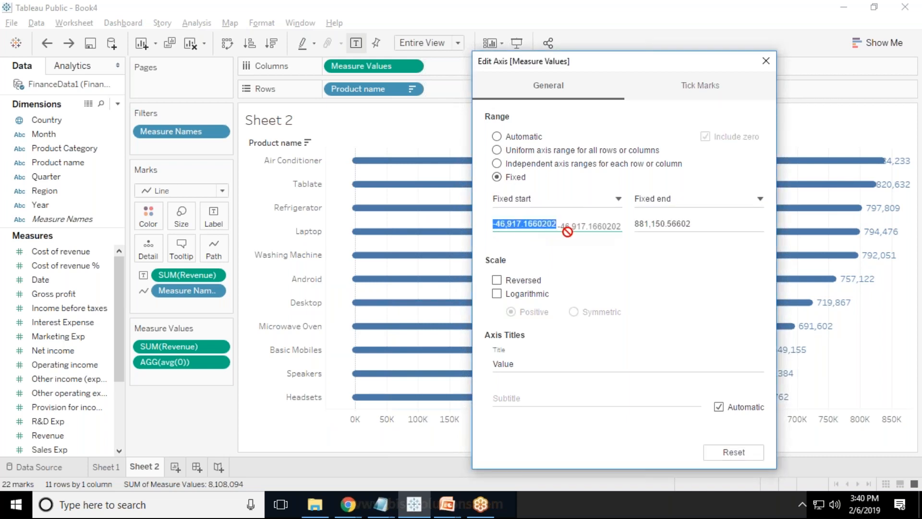
{"action": "key", "text": "BackSpace"}
{"action": "type", "text": "-800"}
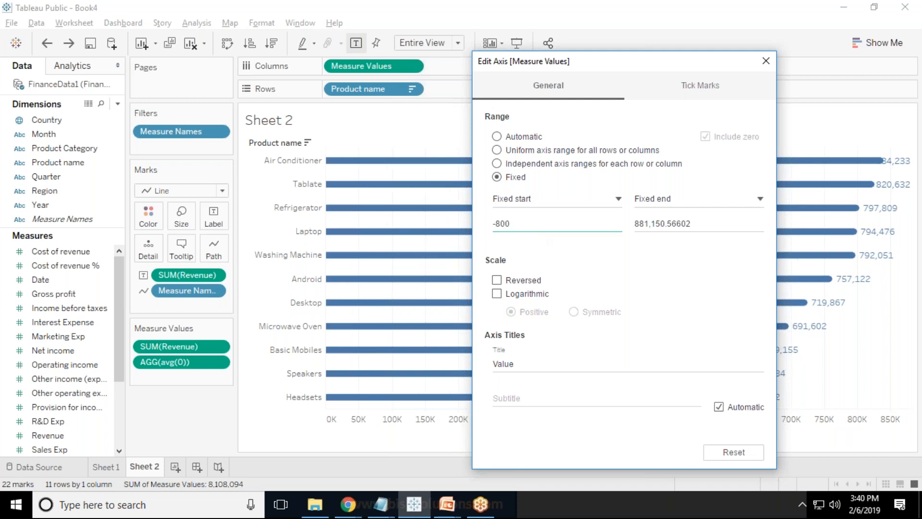
{"action": "type", "text": "0000"}
{"action": "key", "text": "BackSpace"}
{"action": "key", "text": "BackSpace"}
{"action": "key", "text": "BackSpace"}
{"action": "key", "text": "BackSpace"}
{"action": "left_click_drag", "start_coordinate": [663, 71], "coordinate": [268, 71]}
Try fixed axis ends of 820000 and 824, and reset the axis settings
{"action": "key", "text": "Tab"}
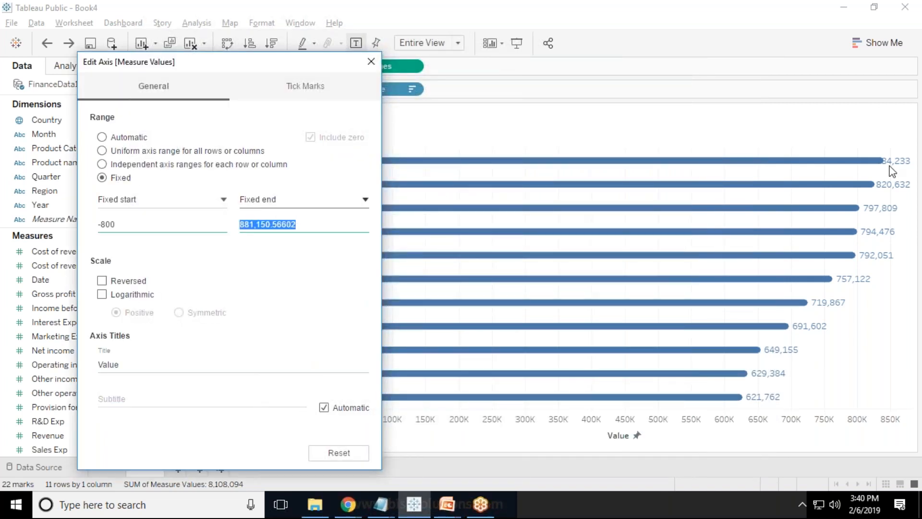
{"action": "type", "text": "820000"}
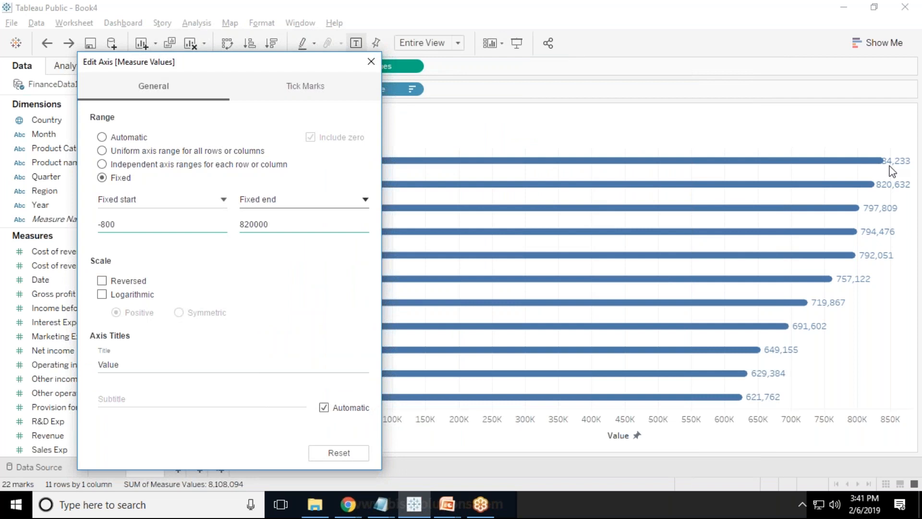
{"action": "key", "text": "BackSpace"}
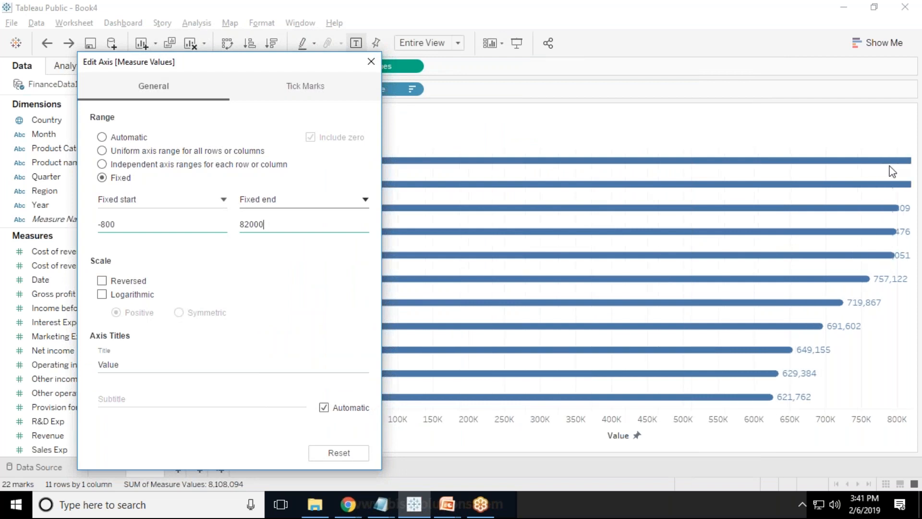
{"action": "key", "text": "BackSpace"}
{"action": "key", "text": "BackSpace"}
{"action": "key", "text": "BackSpace"}
{"action": "key", "text": "BackSpace"}
{"action": "key", "text": "BackSpace"}
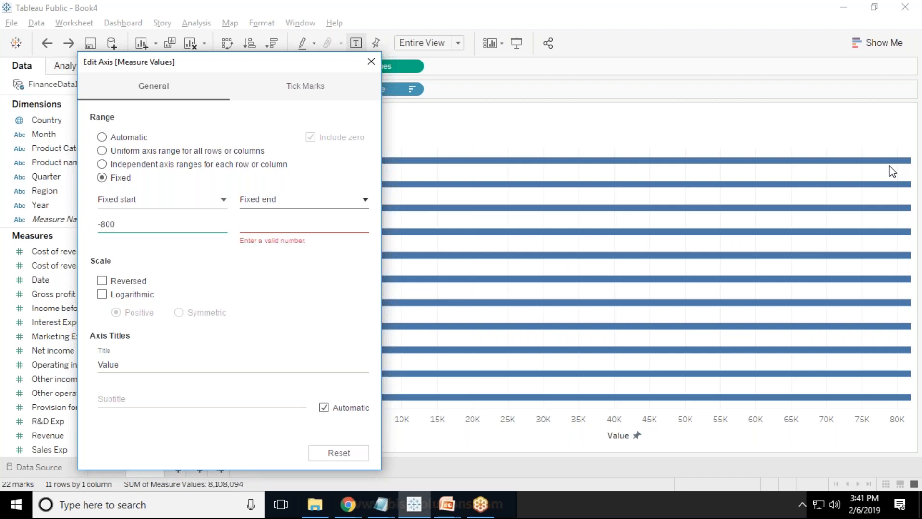
{"action": "type", "text": "824"}
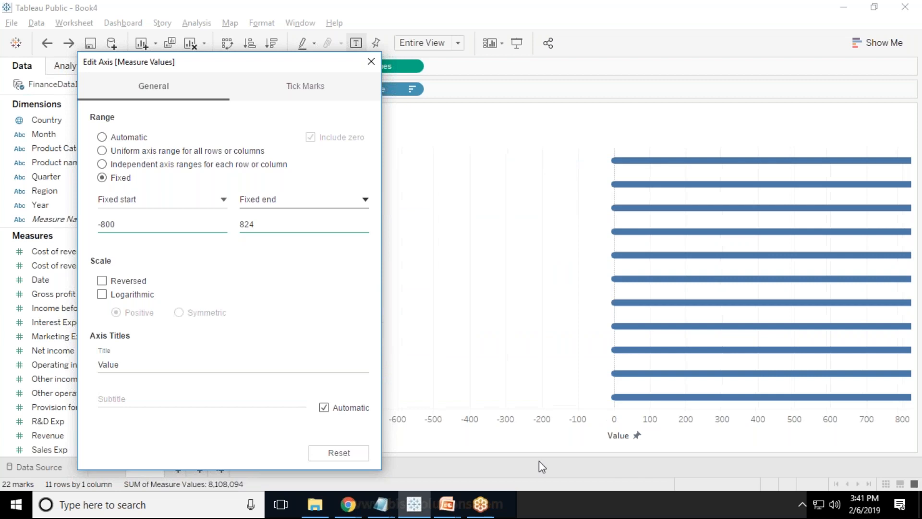
{"action": "left_click", "coordinate": [334, 454]}
Switch the Measure Values axis to a fixed range and set its end to 800000
{"action": "left_click", "coordinate": [101, 178]}
{"action": "double_click", "coordinate": [302, 222]}
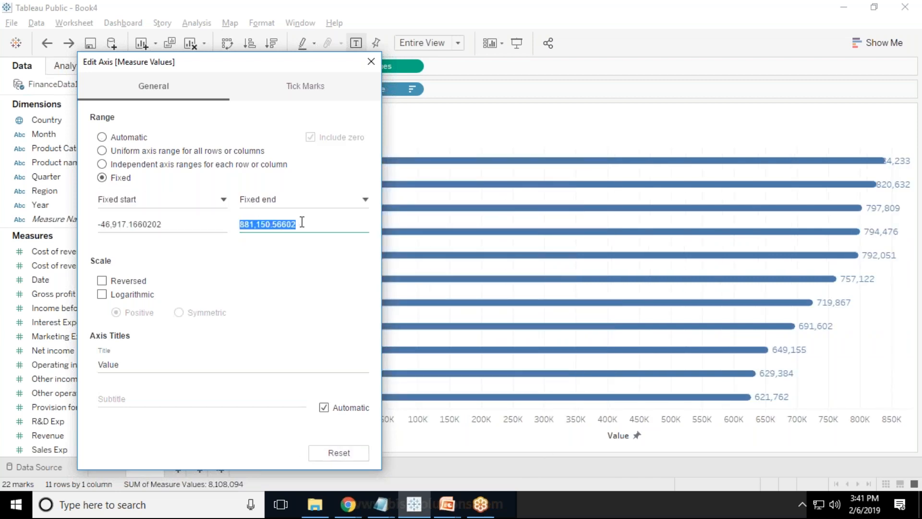
{"action": "type", "text": "88"}
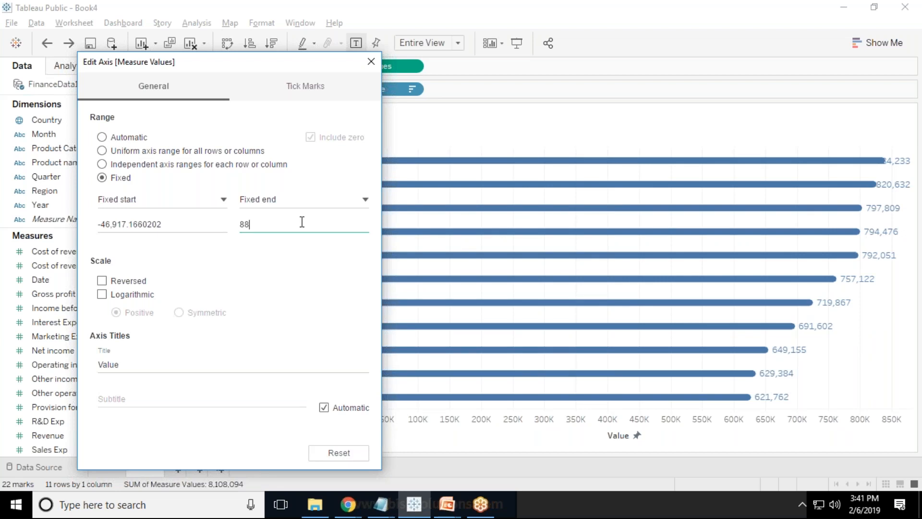
{"action": "type", "text": "0"}
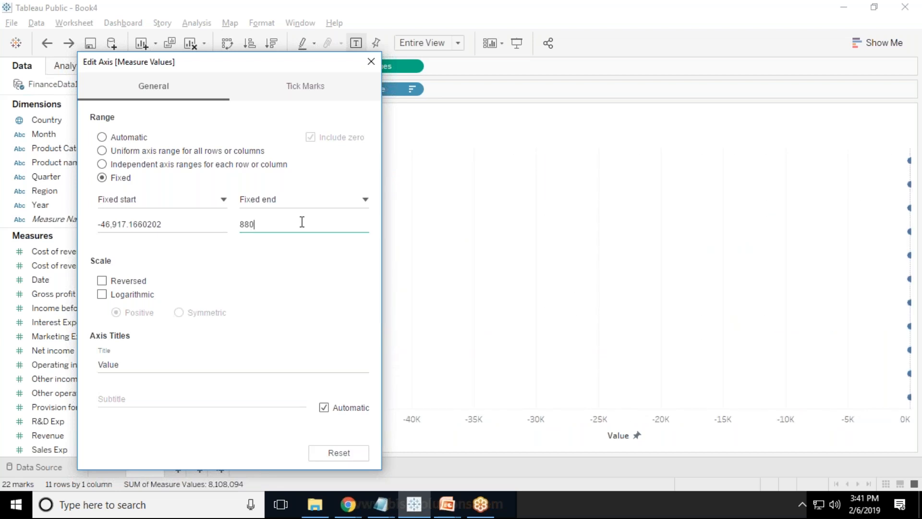
{"action": "type", "text": "000"}
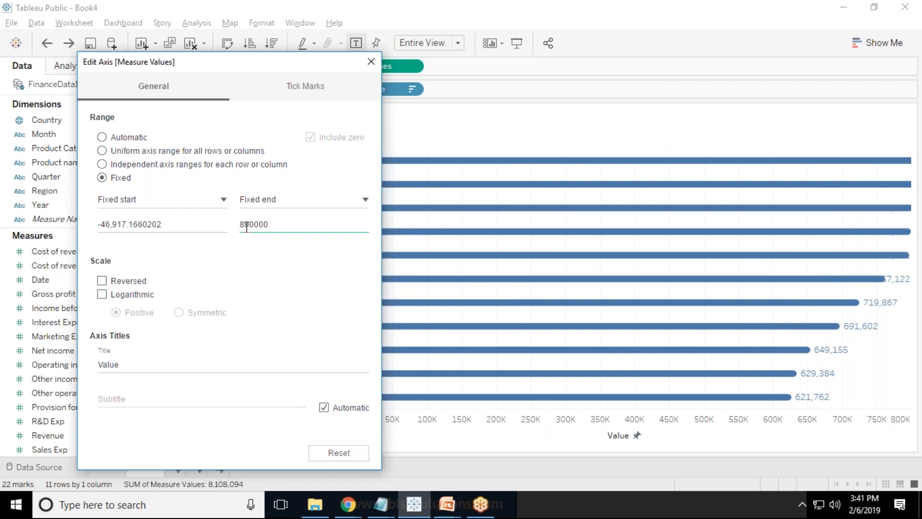
Set the fixed end of the Measure Values axis to 900000
{"action": "key", "text": "BackSpace"}
{"action": "key", "text": "BackSpace"}
{"action": "key", "text": "BackSpace"}
{"action": "key", "text": "BackSpace"}
{"action": "key", "text": "BackSpace"}
{"action": "key", "text": "BackSpace"}
{"action": "type", "text": "900000"}
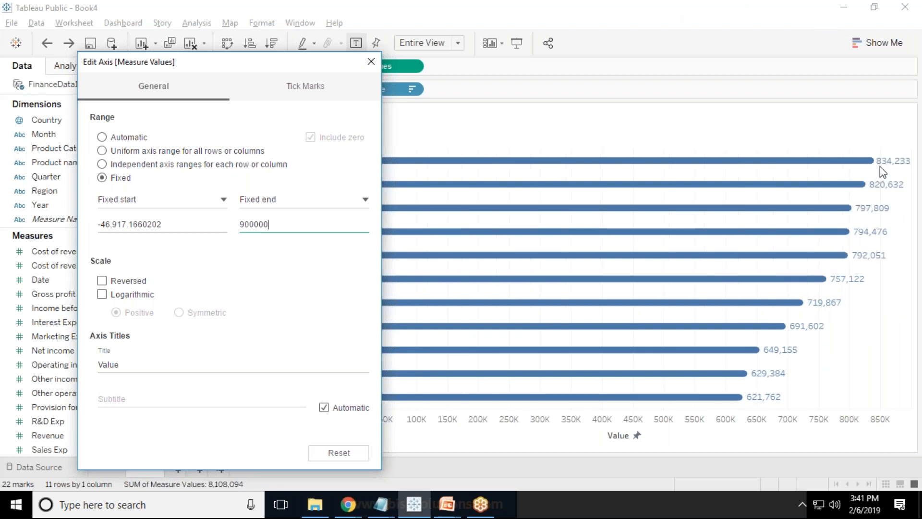
Move the axis settings aside and try a fixed axis start of -85000
{"action": "left_click_drag", "start_coordinate": [230, 72], "coordinate": [623, 67]}
{"action": "left_click_drag", "start_coordinate": [496, 221], "coordinate": [557, 219]}
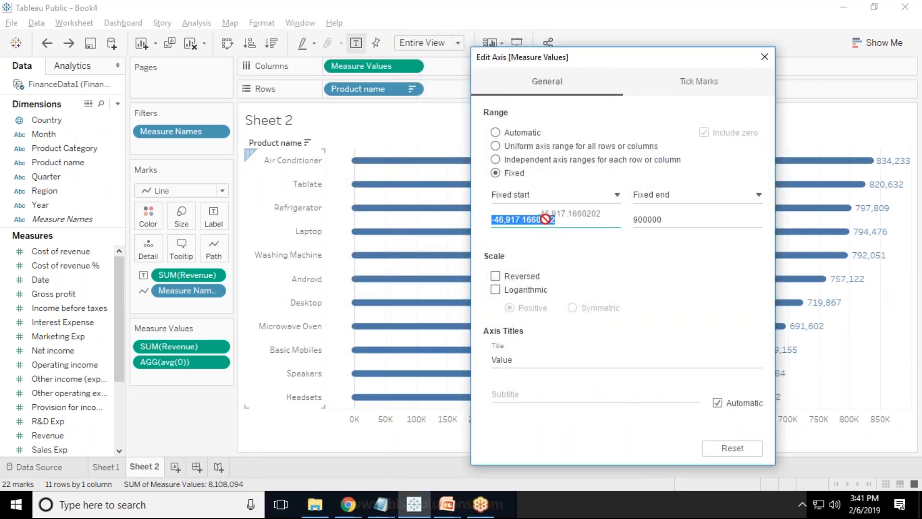
{"action": "left_click", "coordinate": [498, 223]}
{"action": "left_click_drag", "start_coordinate": [498, 223], "coordinate": [575, 220]}
{"action": "type", "text": "85"}
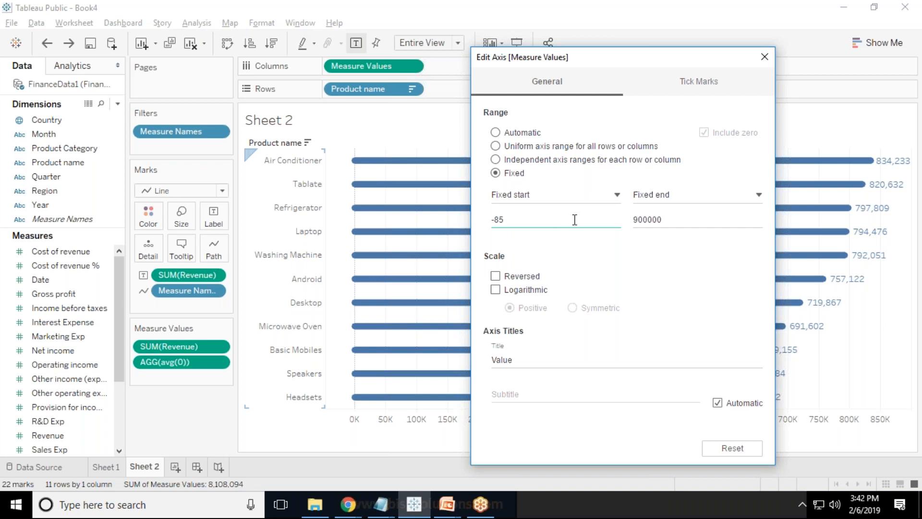
{"action": "type", "text": "000"}
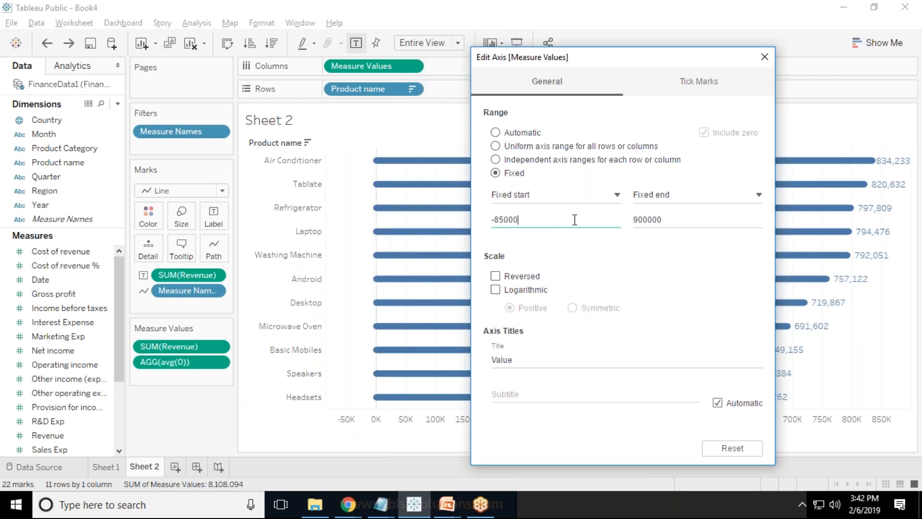
Set the fixed start of the Measure Values axis to -10000
{"action": "key", "text": "BackSpace"}
{"action": "key", "text": "BackSpace"}
{"action": "key", "text": "BackSpace"}
{"action": "key", "text": "BackSpace"}
{"action": "key", "text": "BackSpace"}
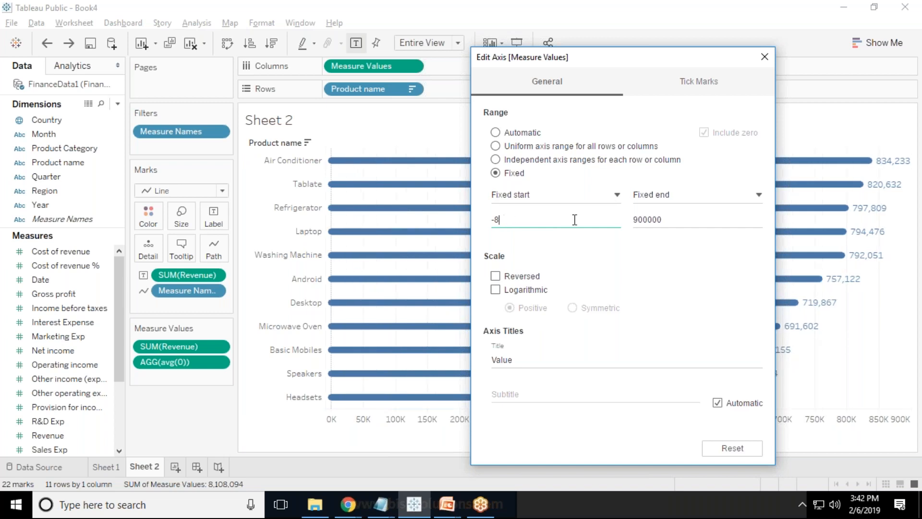
{"action": "type", "text": "10000"}
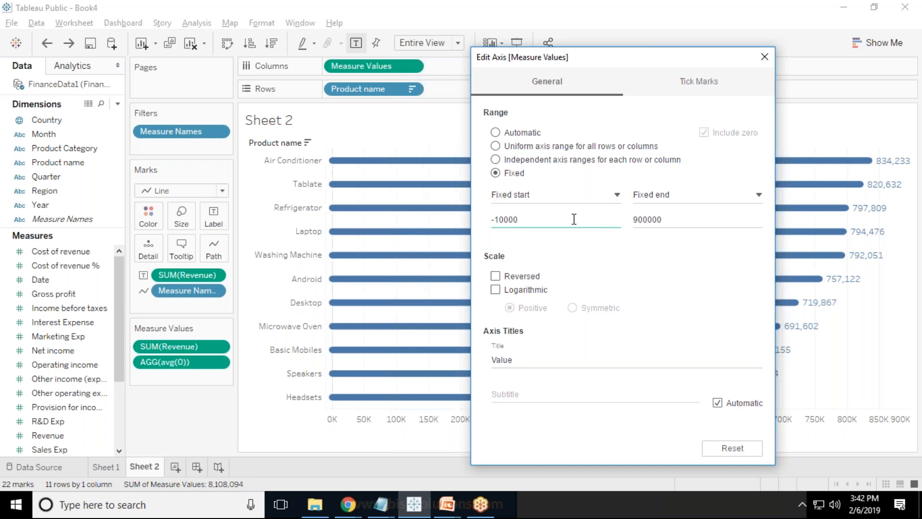
Remove the title of the Measure Values axis and close the axis settings
{"action": "double_click", "coordinate": [513, 359]}
{"action": "left_click_drag", "start_coordinate": [512, 360], "coordinate": [470, 377]}
{"action": "key", "text": "BackSpace"}
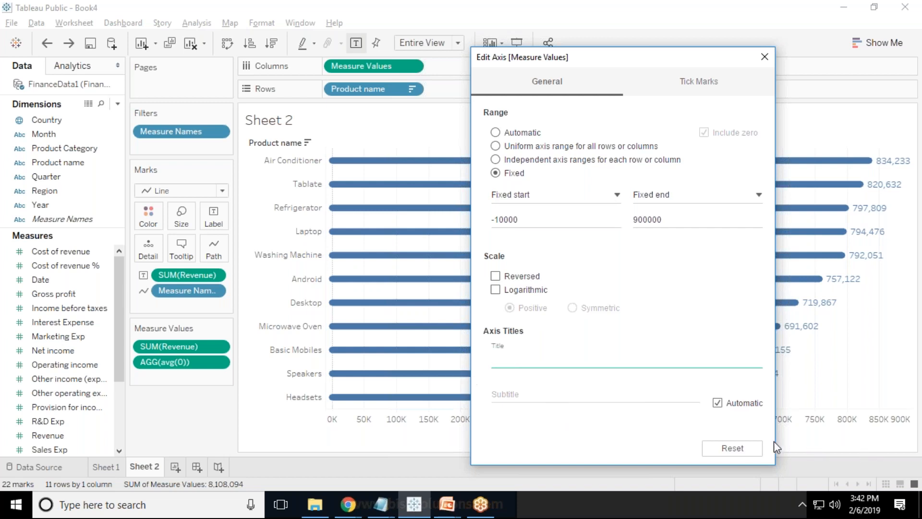
{"action": "left_click", "coordinate": [765, 55]}
Increase the size of the line marks so the rounded bars are thicker
{"action": "left_click", "coordinate": [191, 221]}
{"action": "left_click_drag", "start_coordinate": [236, 255], "coordinate": [282, 260]}
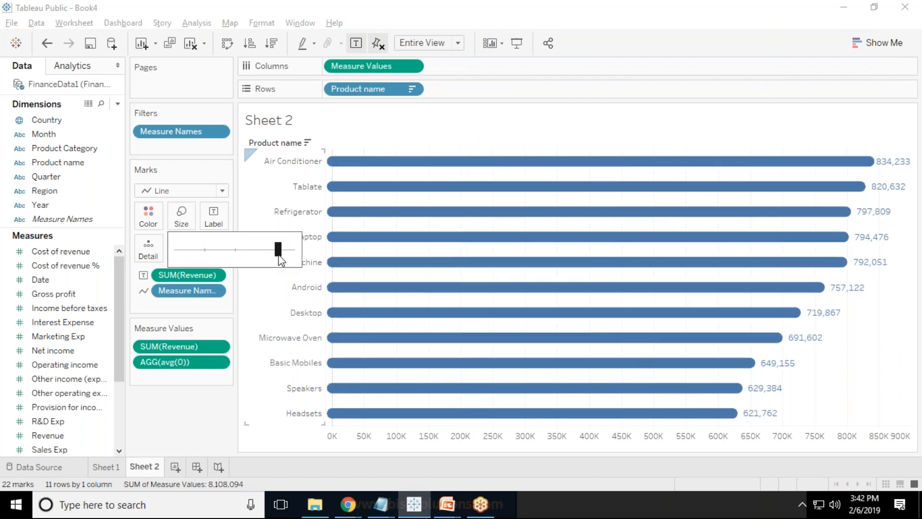
{"action": "left_click_drag", "start_coordinate": [281, 260], "coordinate": [277, 250]}
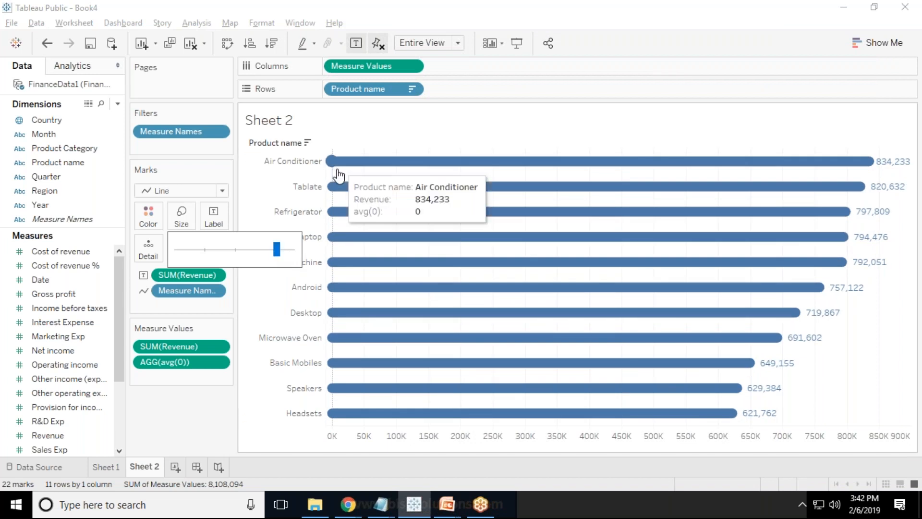
{"action": "left_click", "coordinate": [216, 450]}
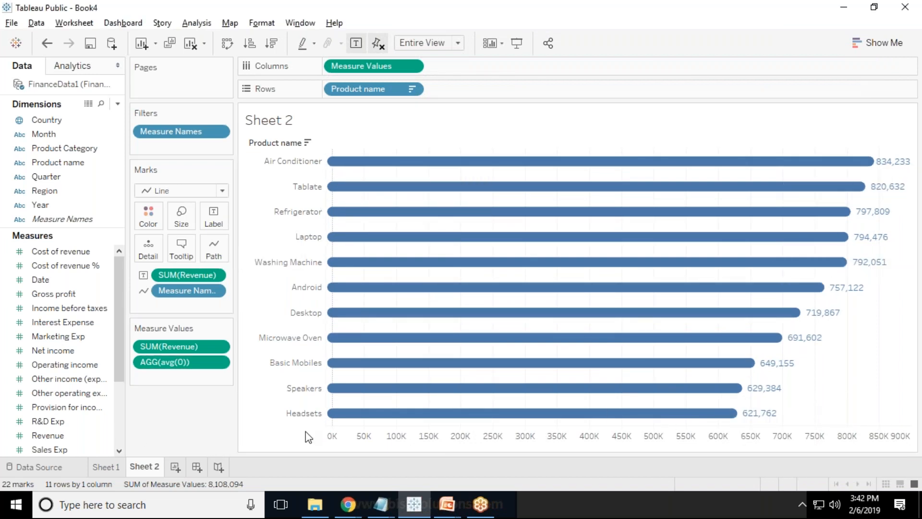
Hide the value axis header and set the sheet's zero lines to None
{"action": "right_click", "coordinate": [463, 439]}
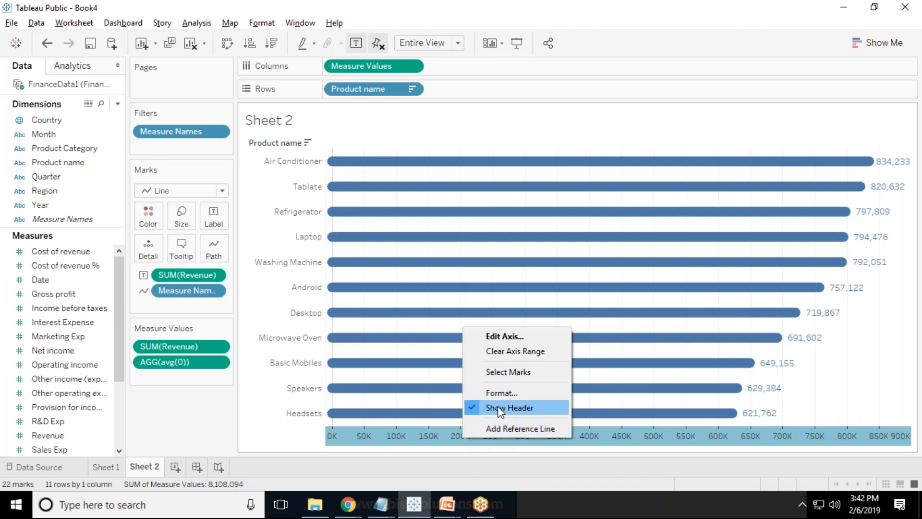
{"action": "left_click", "coordinate": [498, 408]}
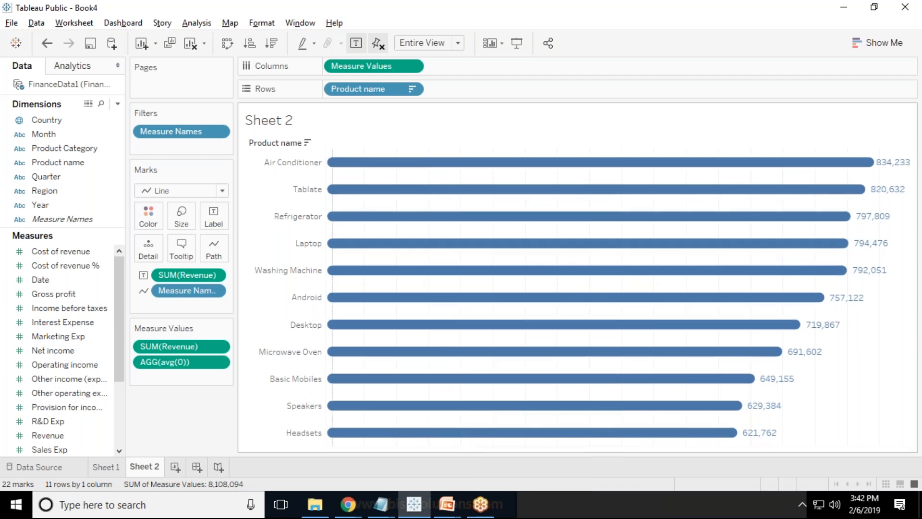
{"action": "right_click", "coordinate": [845, 361]}
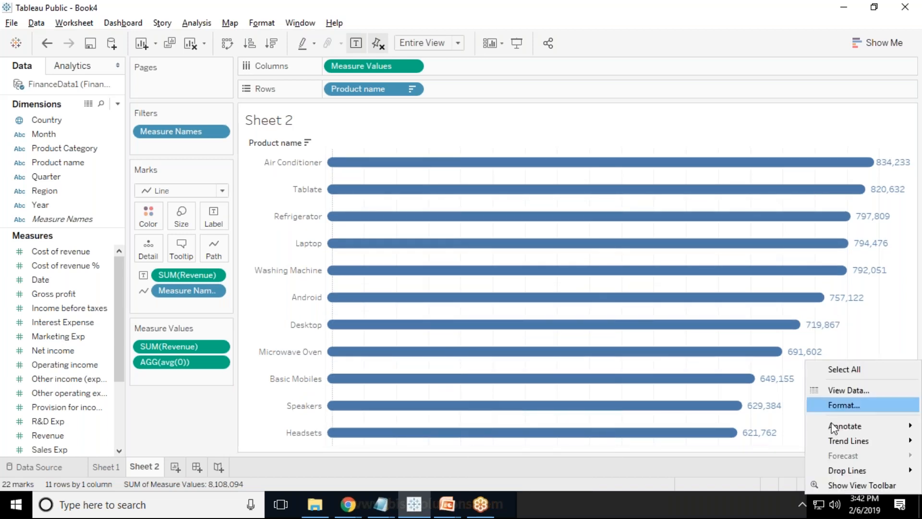
{"action": "left_click", "coordinate": [843, 405]}
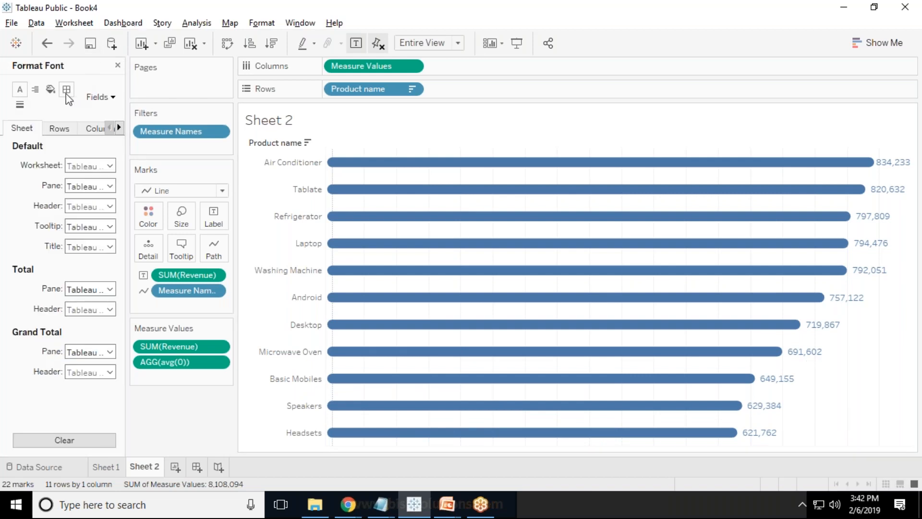
{"action": "left_click", "coordinate": [20, 104]}
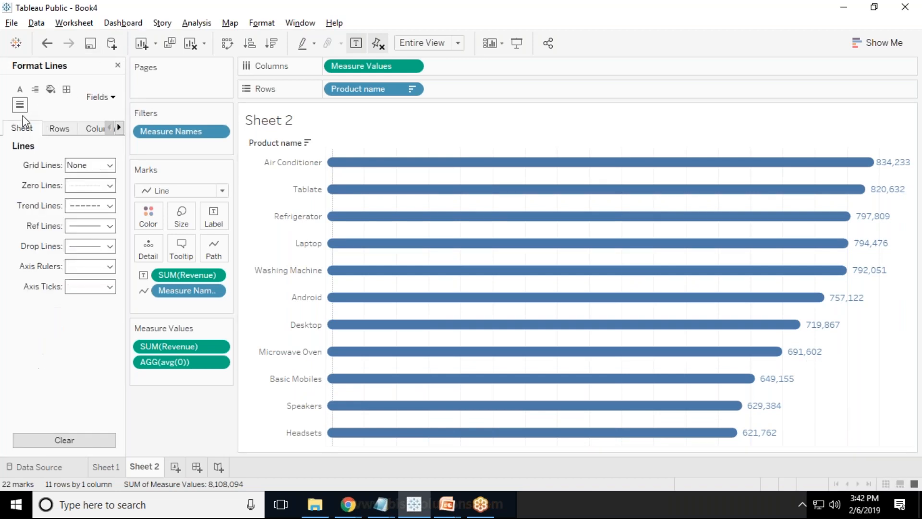
{"action": "left_click", "coordinate": [110, 185]}
{"action": "left_click", "coordinate": [101, 213]}
{"action": "left_click", "coordinate": [104, 185]}
{"action": "left_click", "coordinate": [96, 204]}
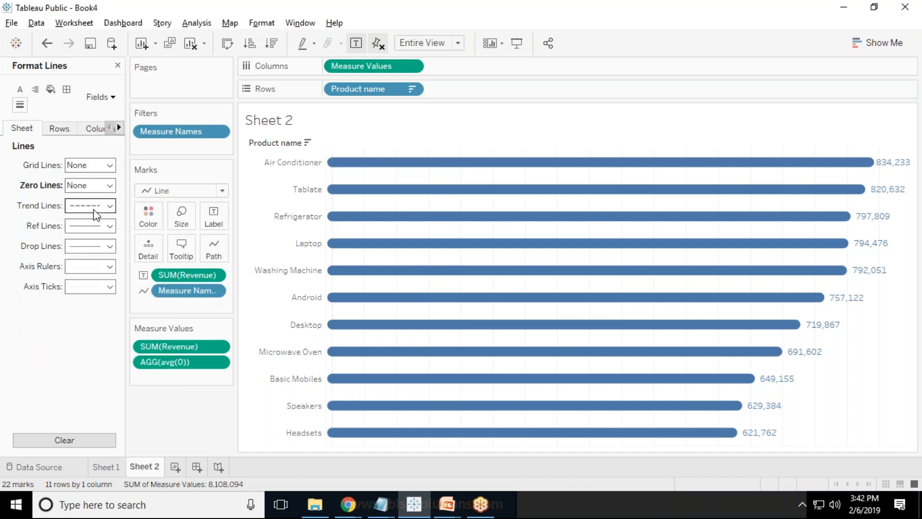
Set the sheet's trend lines, reference lines and drop lines to None
{"action": "left_click", "coordinate": [95, 207]}
{"action": "left_click", "coordinate": [105, 224]}
{"action": "left_click", "coordinate": [103, 225]}
{"action": "left_click", "coordinate": [106, 245]}
{"action": "left_click", "coordinate": [110, 246]}
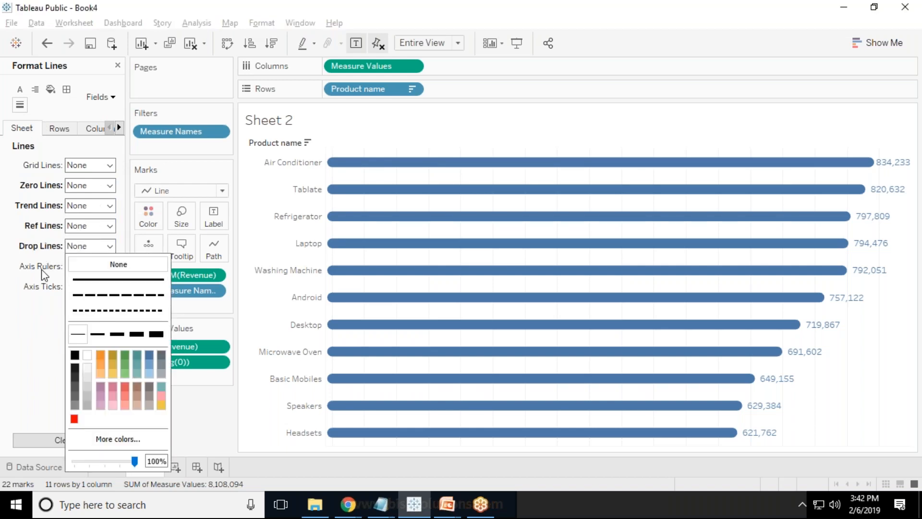
{"action": "left_click", "coordinate": [41, 270]}
Set the sheet's axis rulers and axis ticks to None and finish formatting the lines
{"action": "left_click", "coordinate": [96, 268]}
{"action": "left_click", "coordinate": [84, 51]}
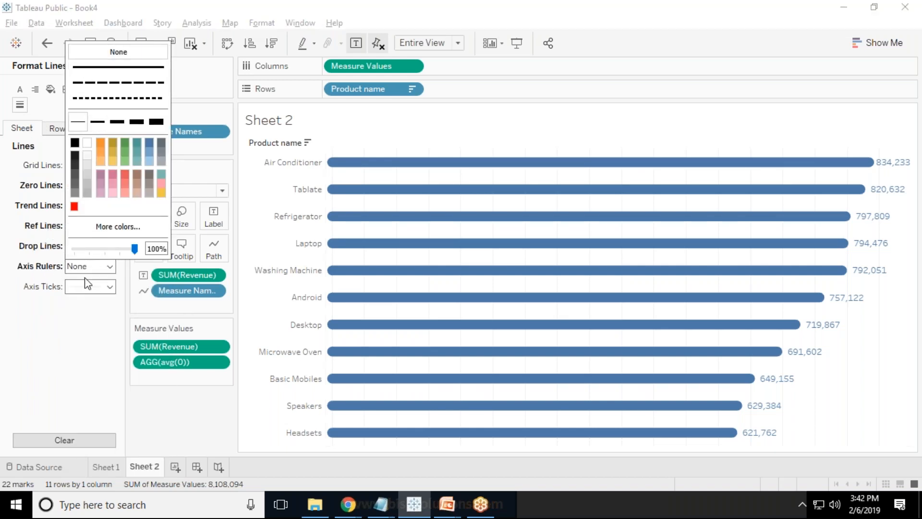
{"action": "left_click", "coordinate": [87, 283]}
{"action": "left_click", "coordinate": [93, 298]}
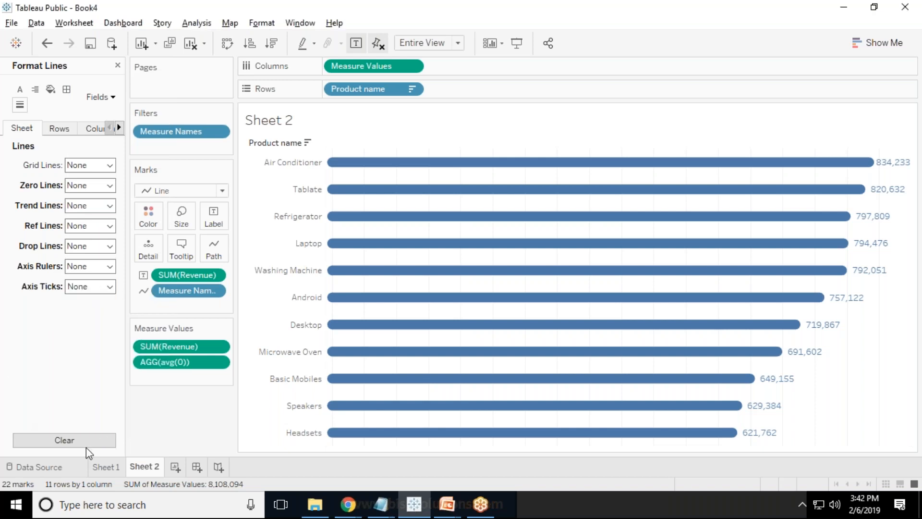
{"action": "left_click", "coordinate": [117, 66]}
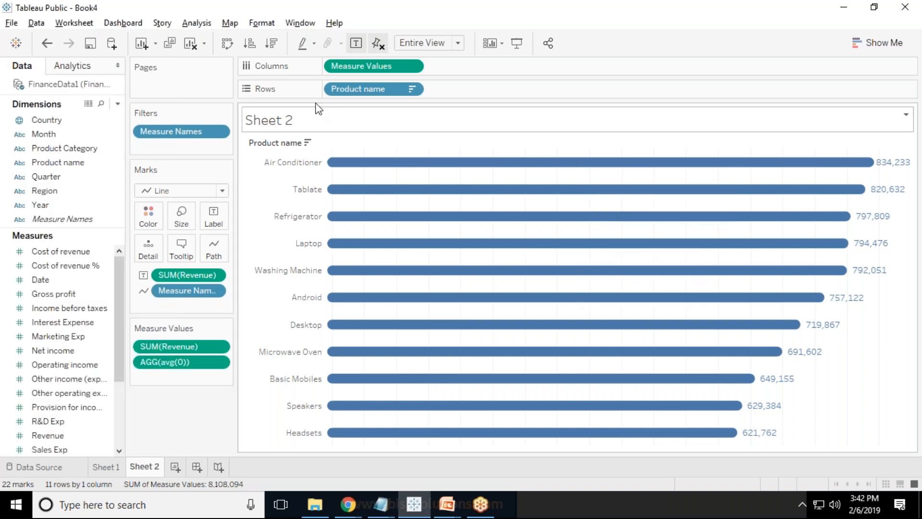
Color the bars red and preview the chart in presentation mode
{"action": "left_click", "coordinate": [147, 217]}
{"action": "left_click", "coordinate": [207, 293]}
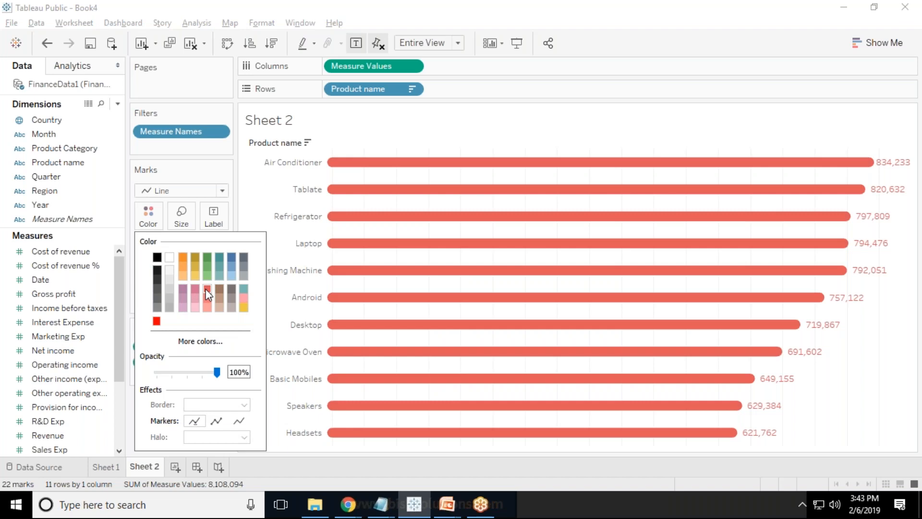
{"action": "left_click", "coordinate": [522, 44]}
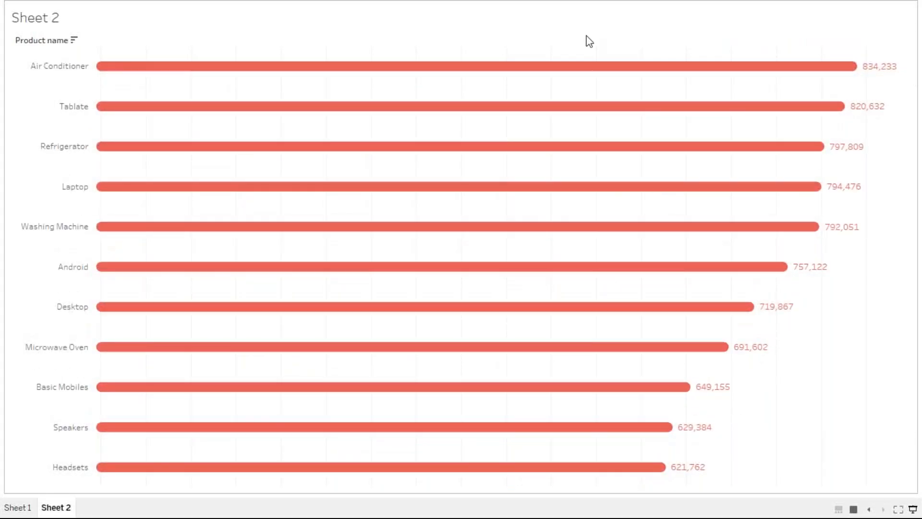
{"action": "left_click", "coordinate": [914, 509]}
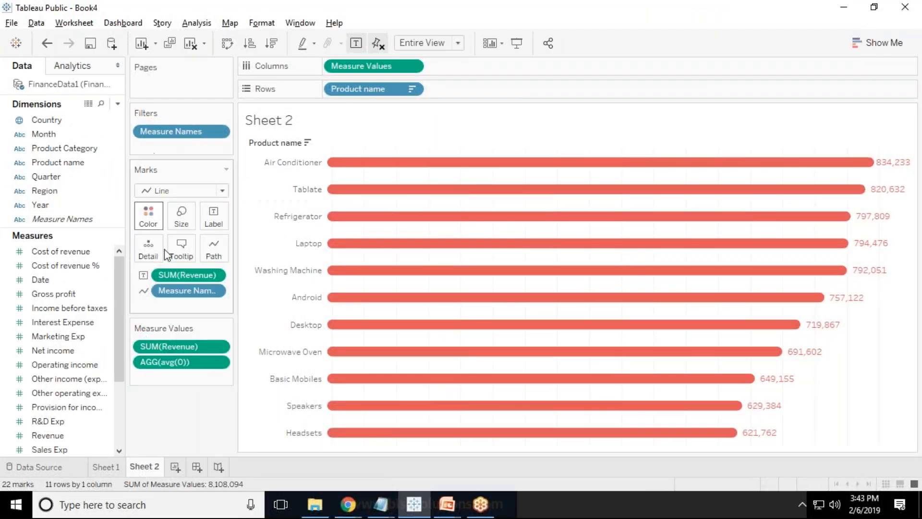
Enlarge the red line marks slightly to make the rounded bars thicker
{"action": "left_click", "coordinate": [181, 216]}
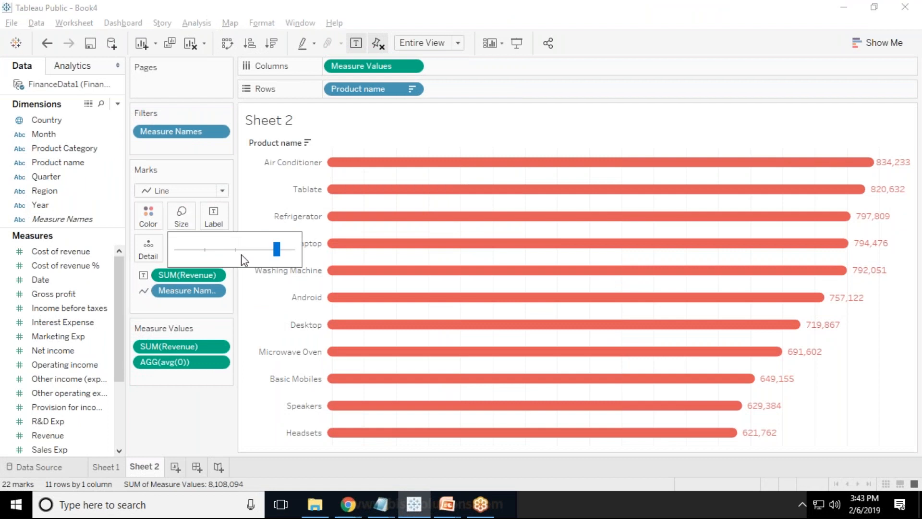
{"action": "left_click", "coordinate": [277, 251]}
{"action": "left_click_drag", "start_coordinate": [280, 254], "coordinate": [282, 253]}
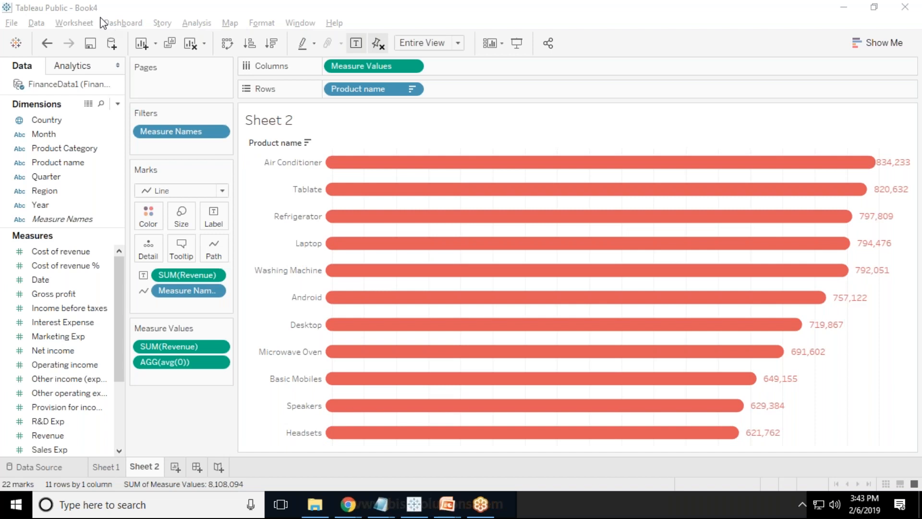